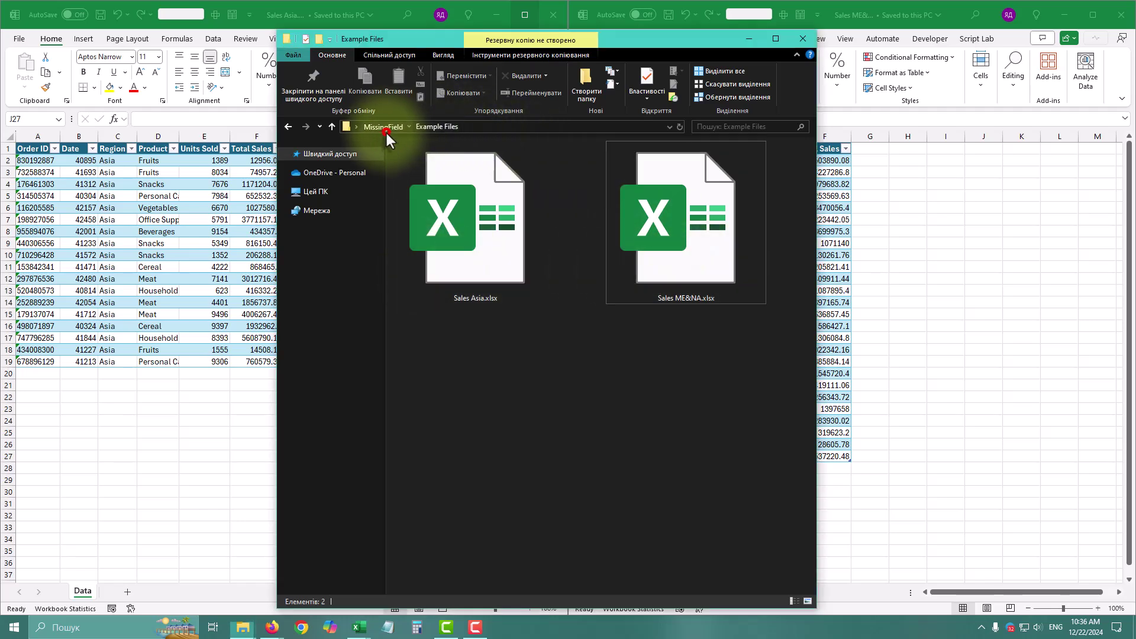
- Go up to the MissingField folder and compare the Sales Asia and Sales ME&NA workbooks
left_click(385, 128)
left_click(424, 158)
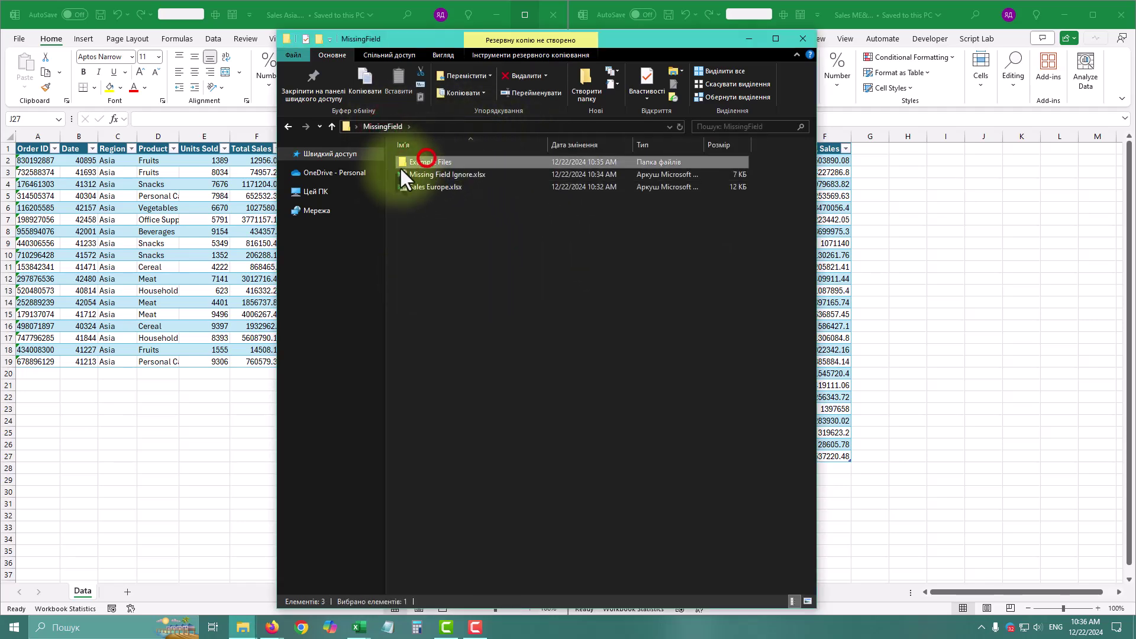
left_click(229, 389)
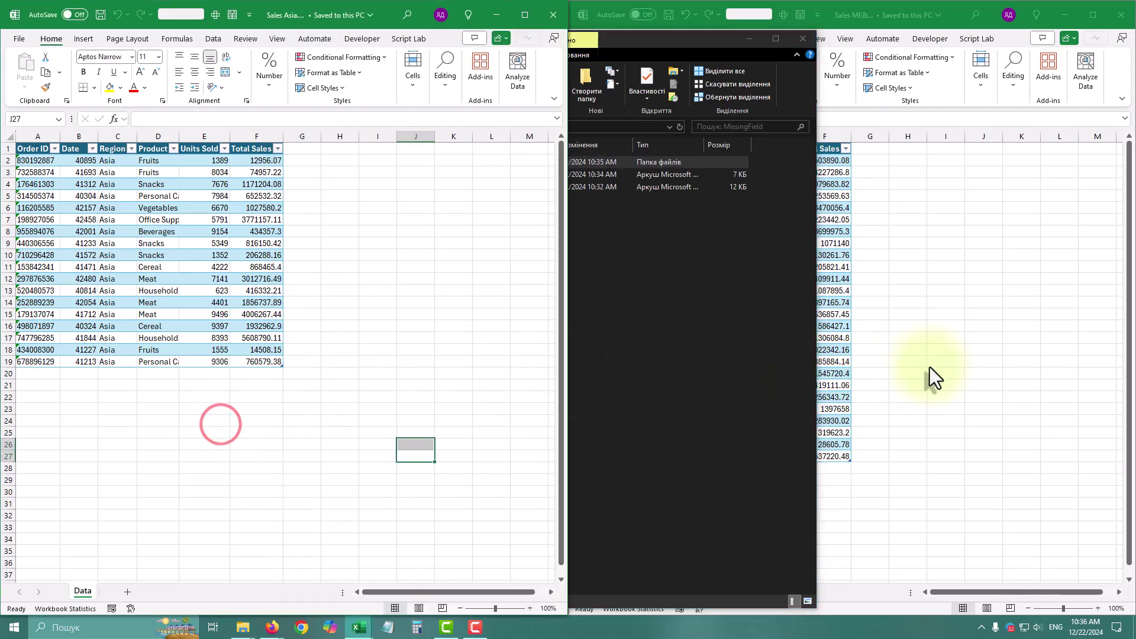
left_click(973, 365)
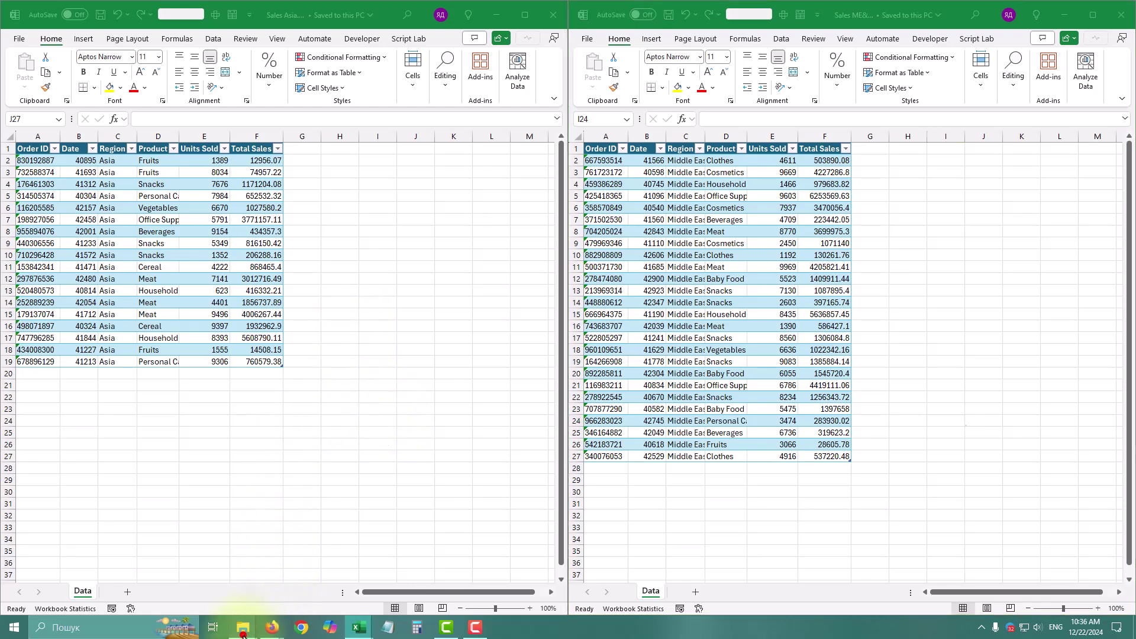
- Open Missing Field Ignore.xlsx from the MissingField folder window
mouse_move(244, 626)
left_click(320, 560)
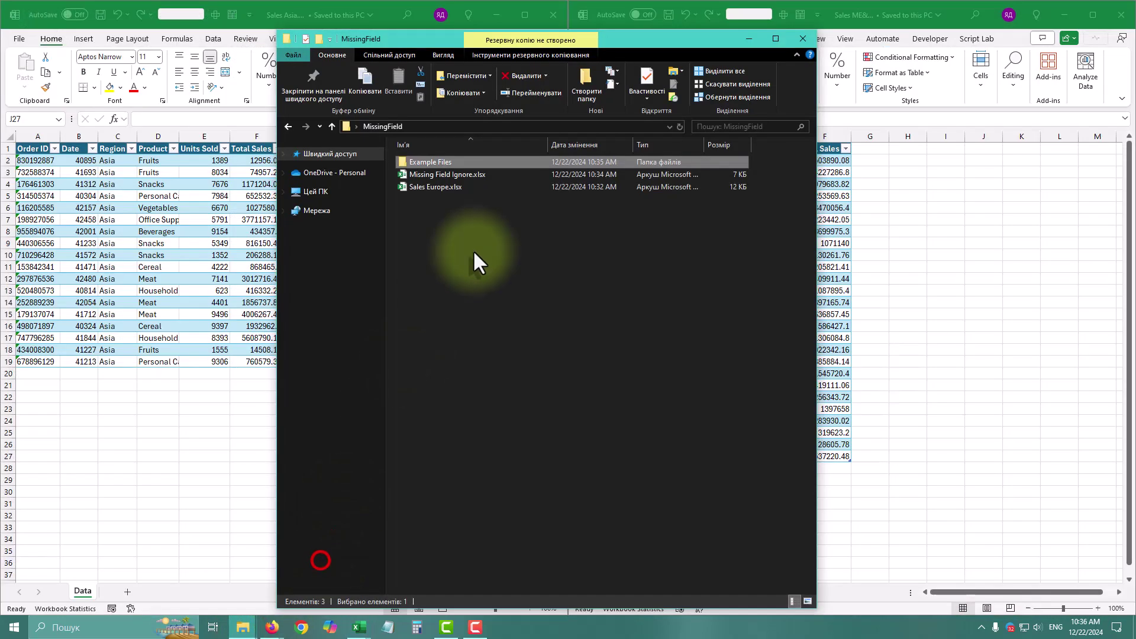
double_click(449, 174)
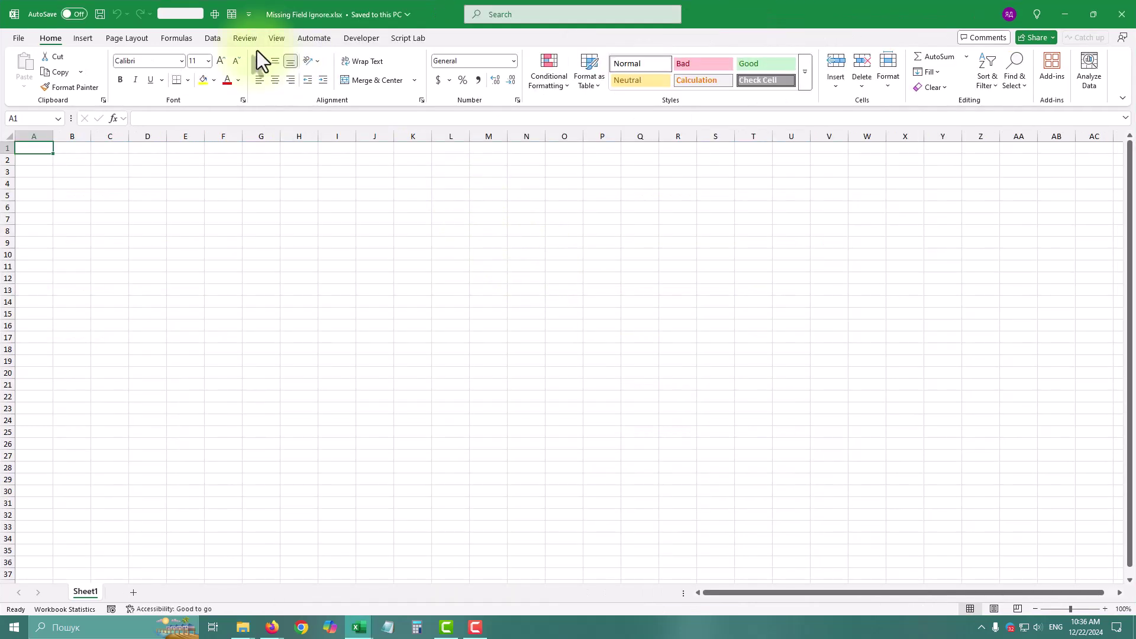
- Import the Example Files folder with Combine & Transform Data, using tblData as the sample table
left_click(212, 37)
left_click(24, 76)
mouse_move(67, 113)
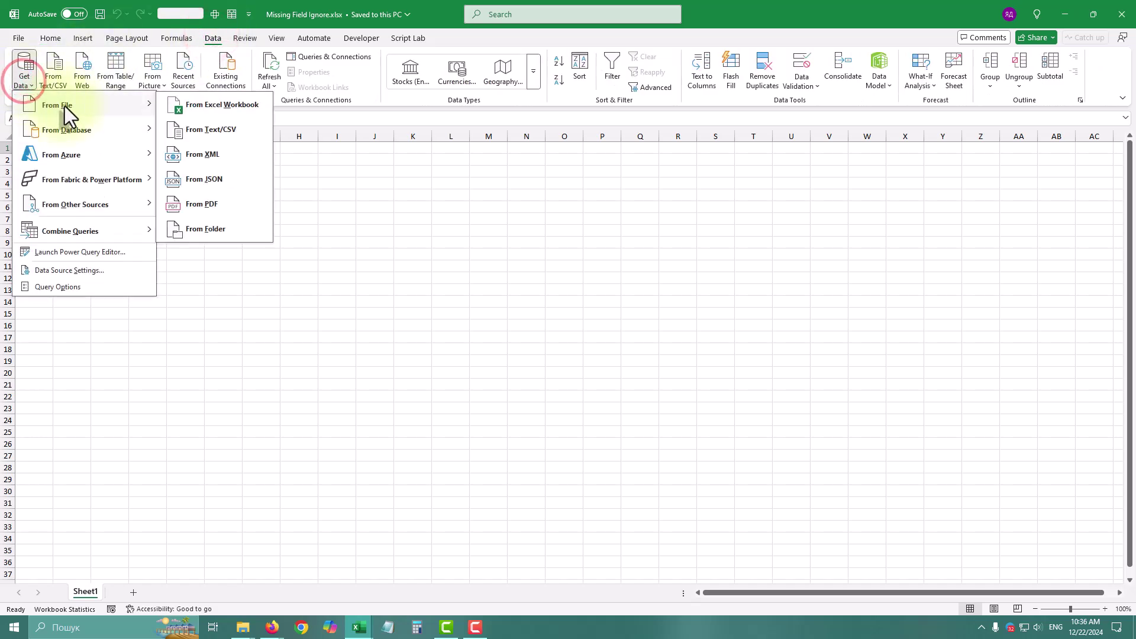
left_click(217, 233)
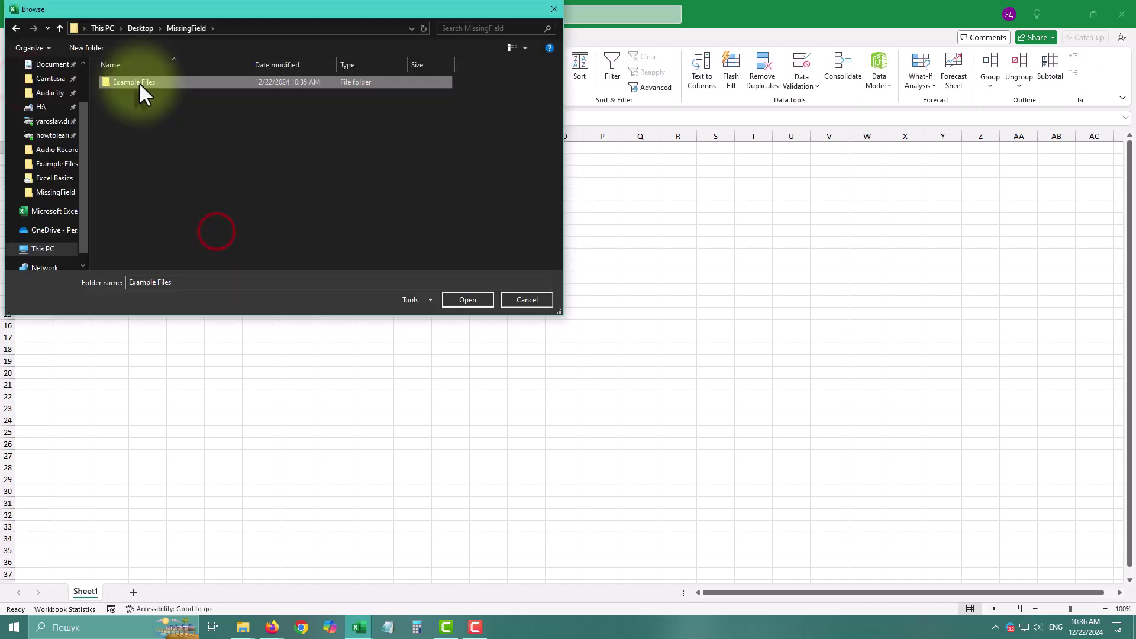
left_click(469, 299)
left_click(650, 478)
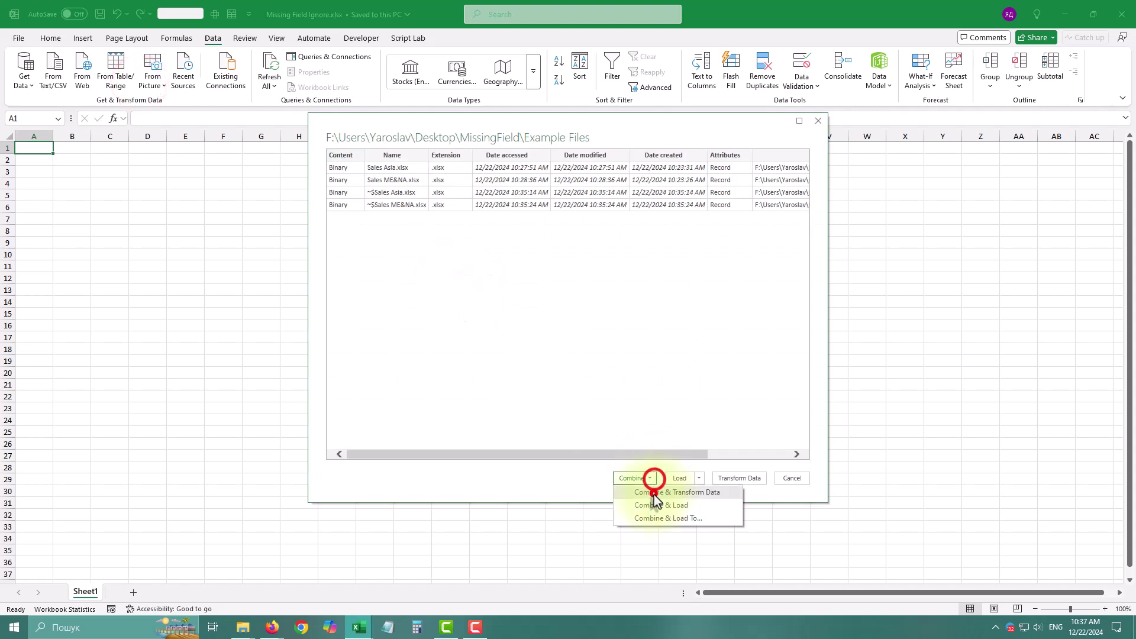
left_click(655, 493)
left_click(377, 242)
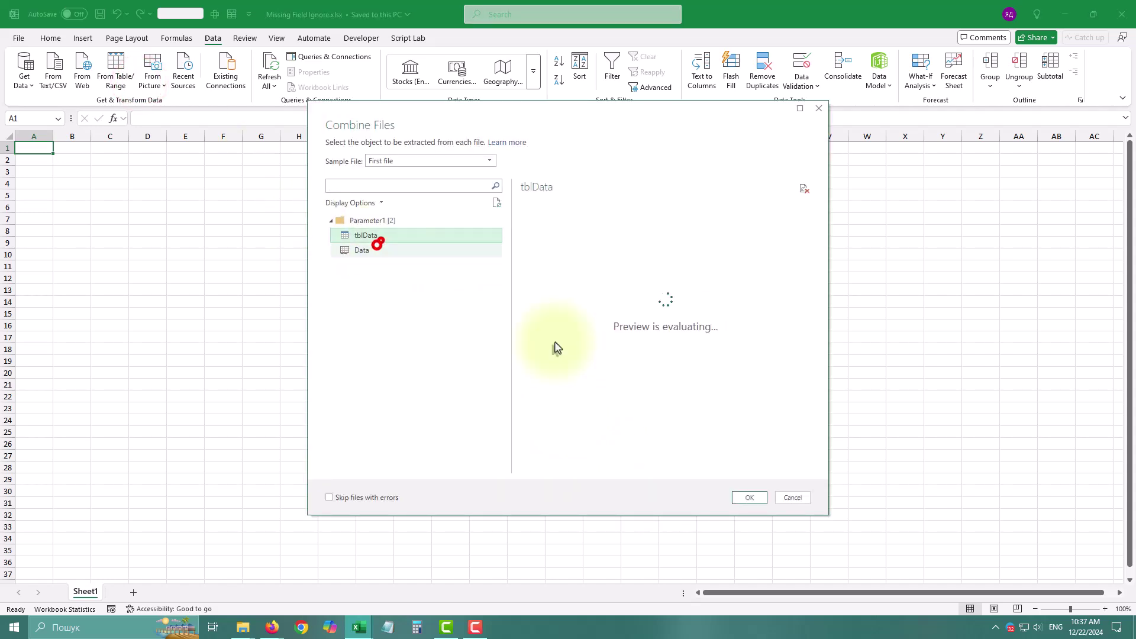
left_click(749, 497)
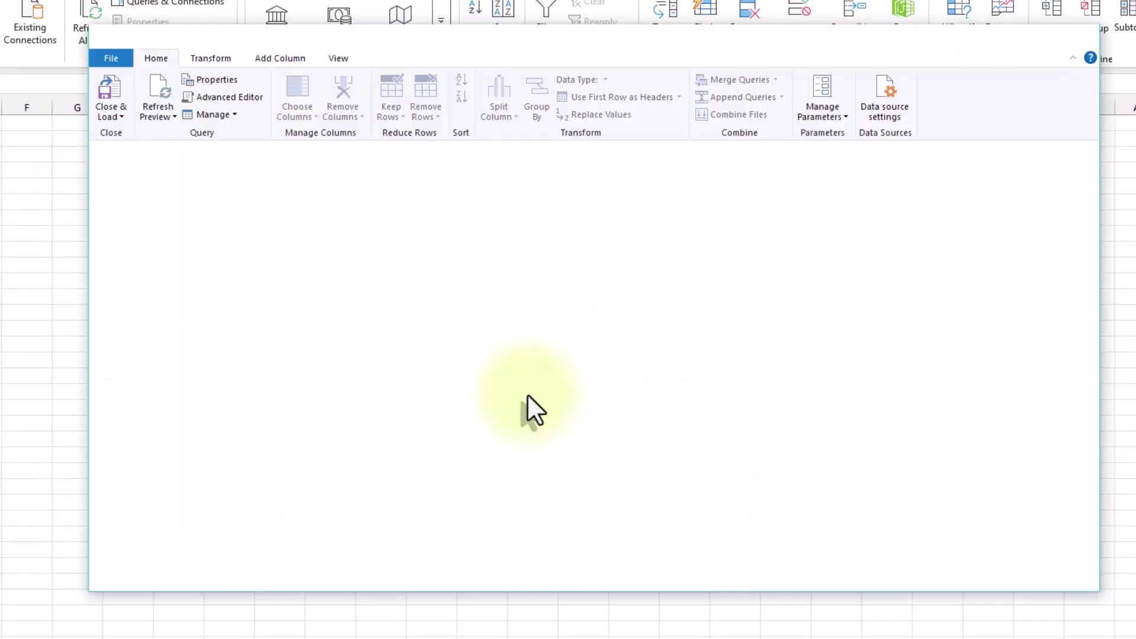
- In Transform Sample File, set the Date column to Date type and move Product before Region
left_click(168, 272)
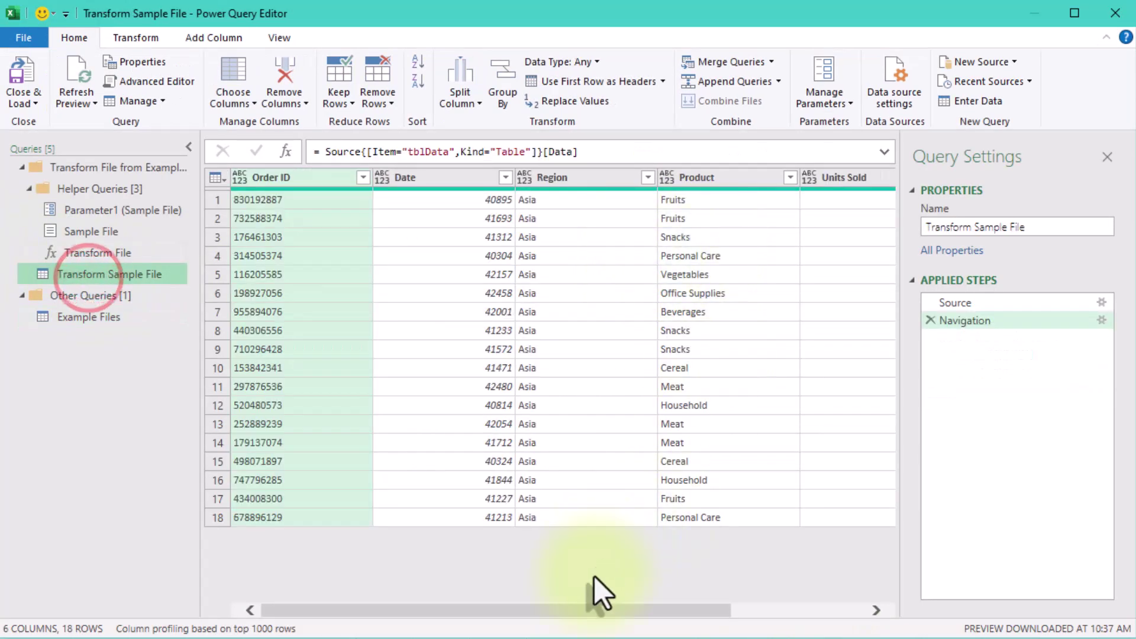
left_click(382, 177)
left_click(441, 303)
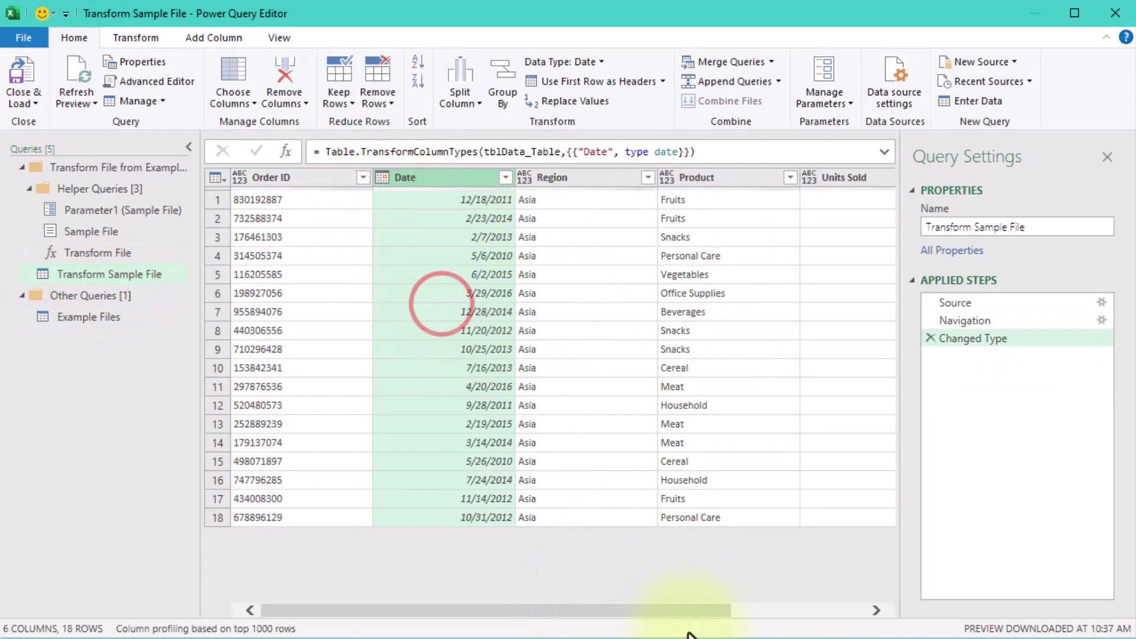
left_click_drag(704, 609, 873, 598)
left_click_drag(520, 178, 361, 189)
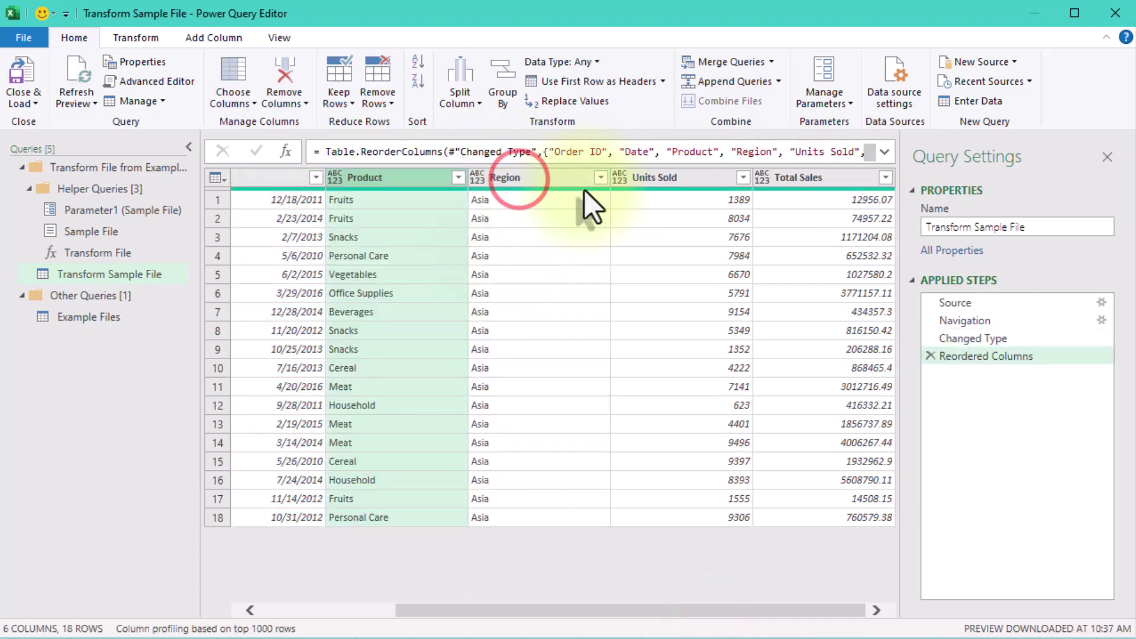
- Rename Total Sales to Revenue and remove the Order ID column
double_click(815, 178)
type("Rev")
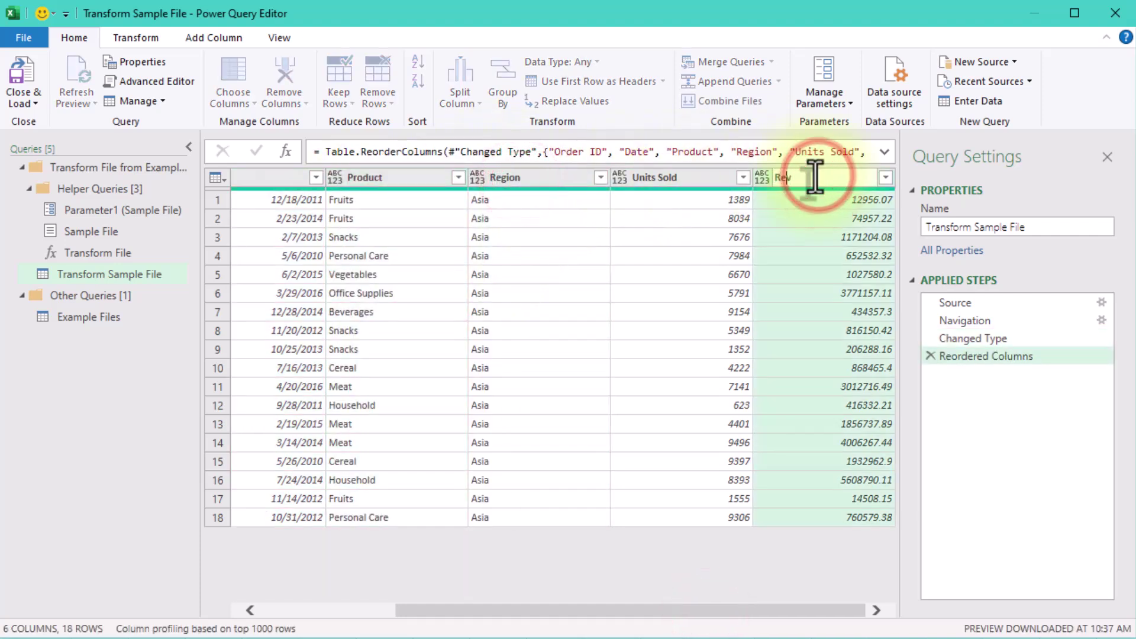
type("enue")
key("Return")
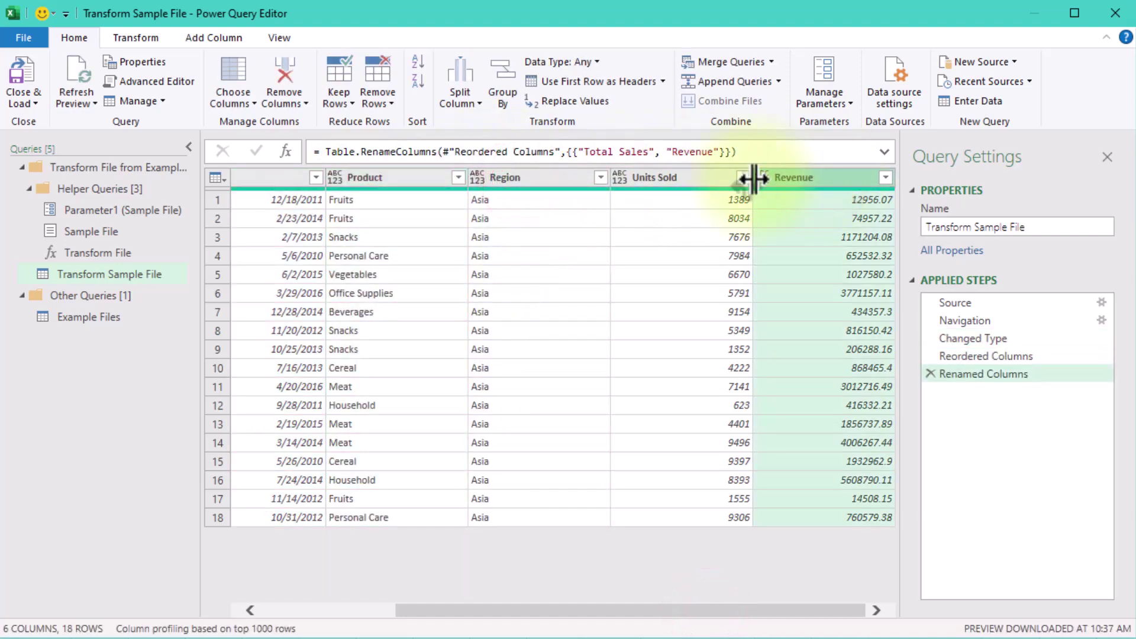
left_click_drag(802, 610, 654, 615)
left_click(291, 174)
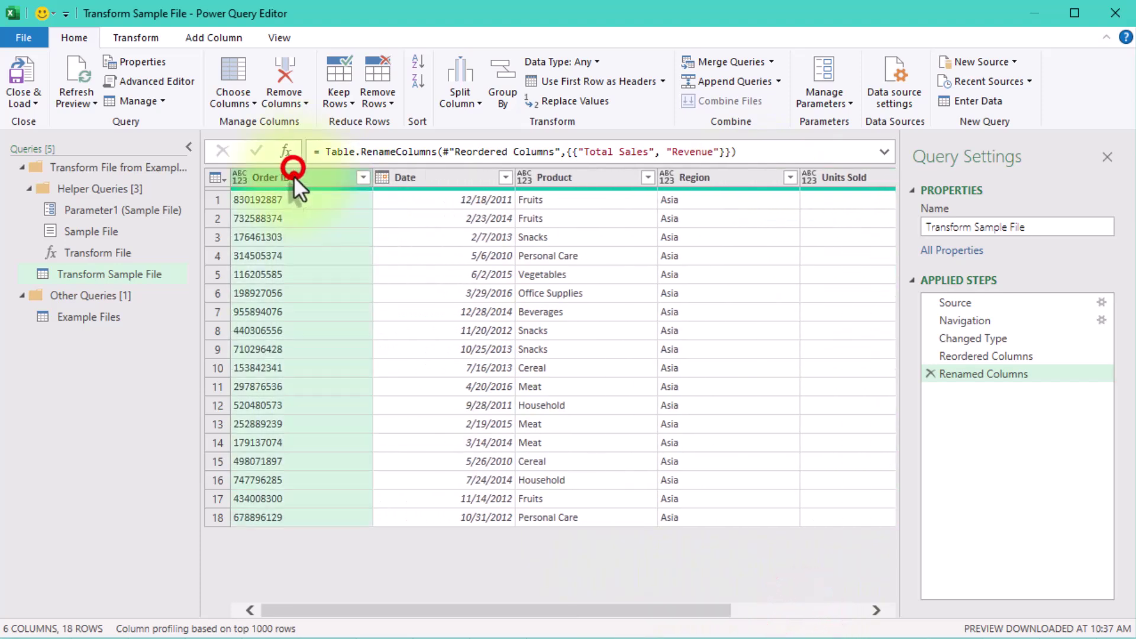
key("Delete")
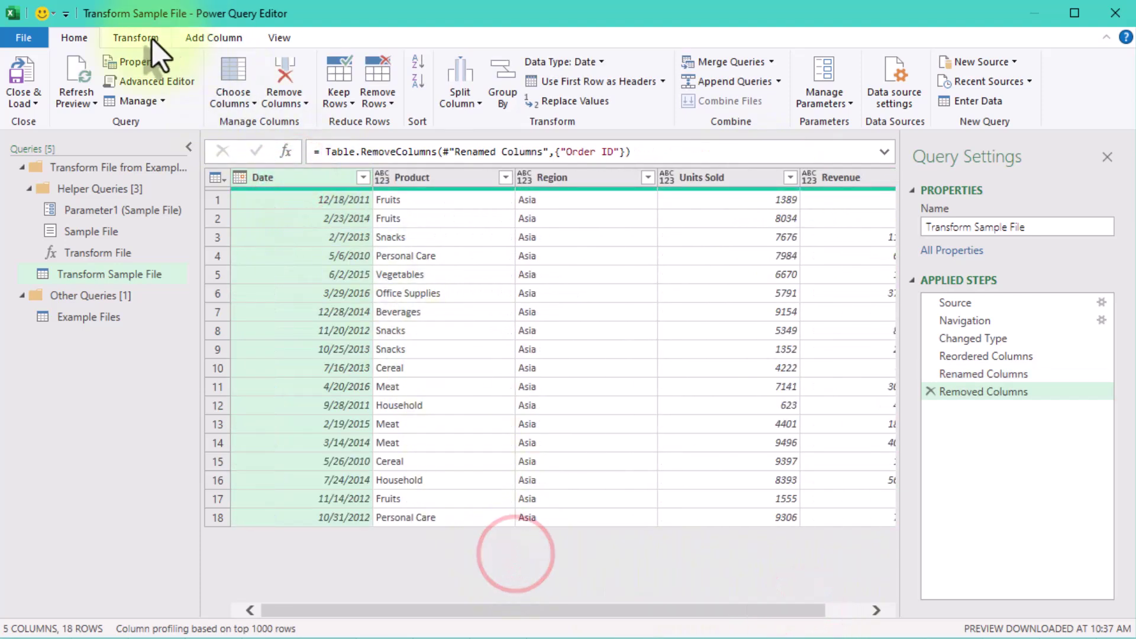
- Close the Power Query Editor, keeping the query changes
left_click_drag(986, 356, 991, 388)
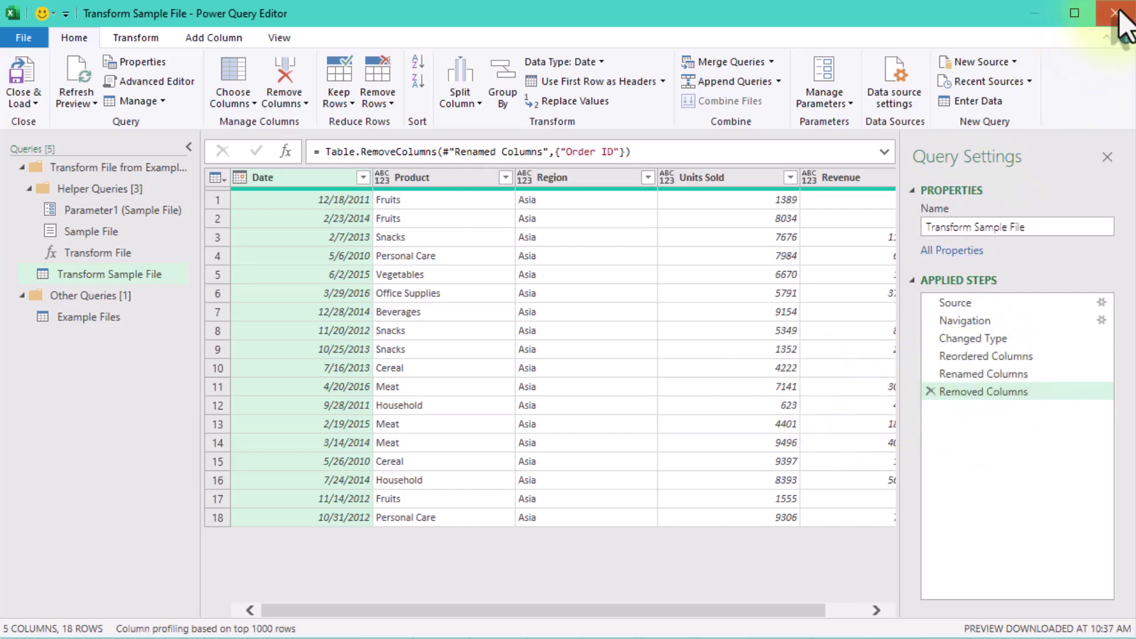
left_click(1114, 12)
left_click(467, 386)
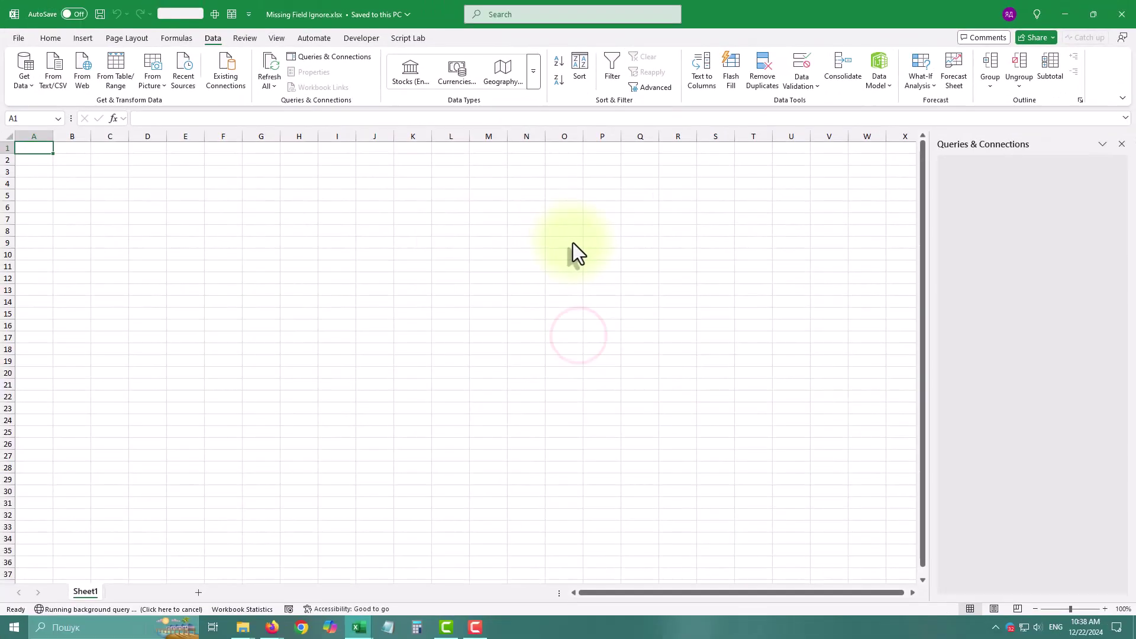
- Open Sales Europe.xlsx, inspect its Comments and Revenue columns, then close it
scroll(414, 299, "down", 5)
scroll(308, 304, "up", 4)
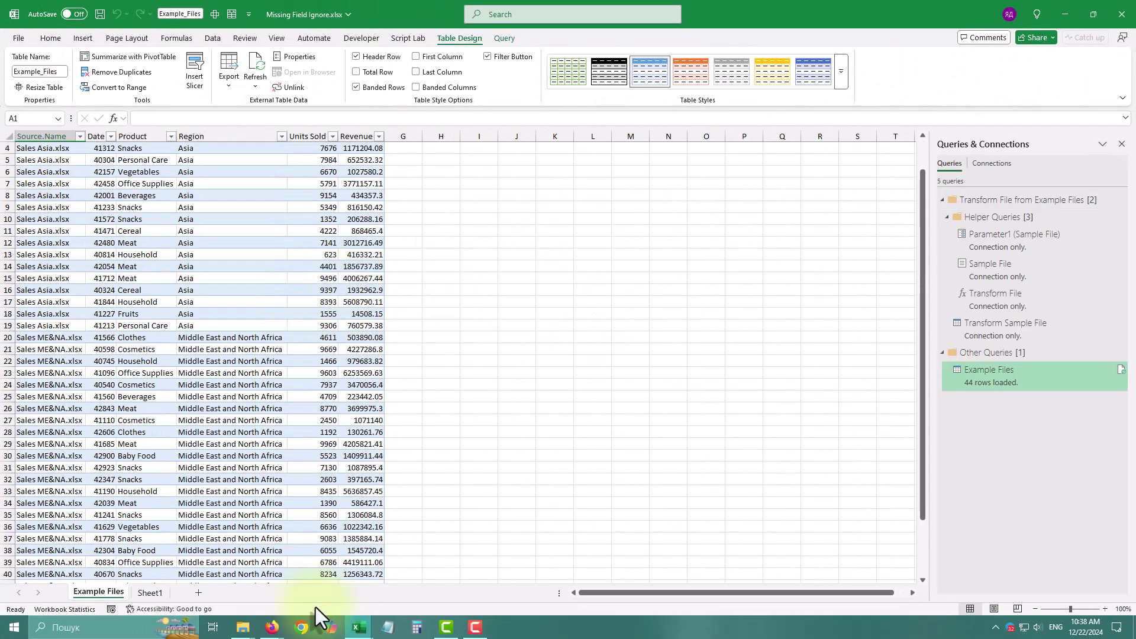
left_click(243, 627)
double_click(450, 187)
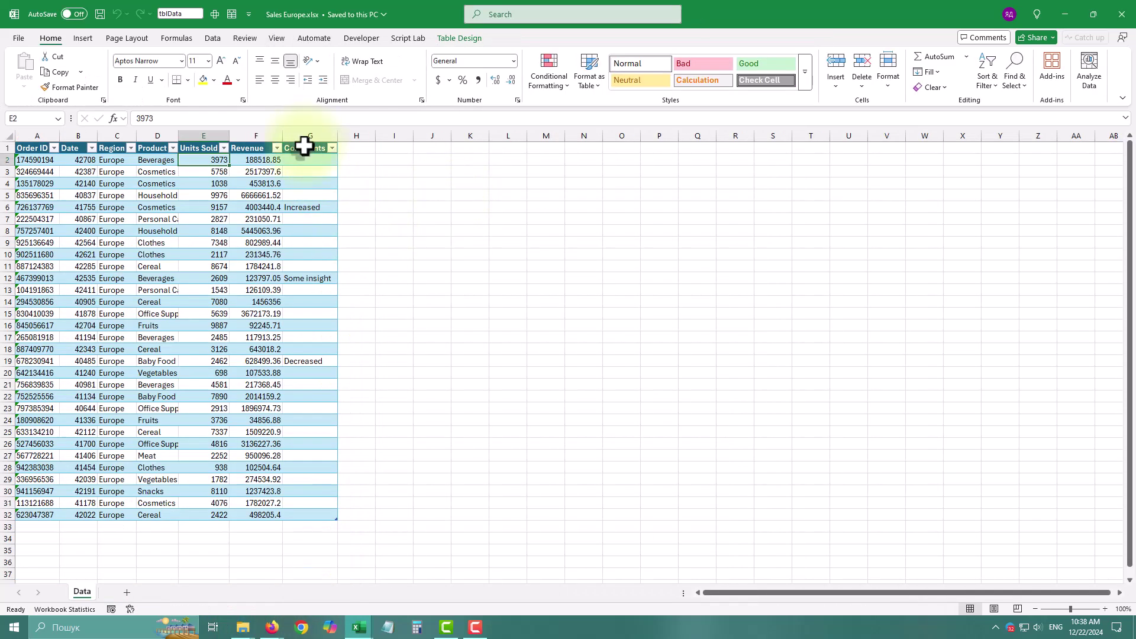
left_click_drag(304, 147, 322, 504)
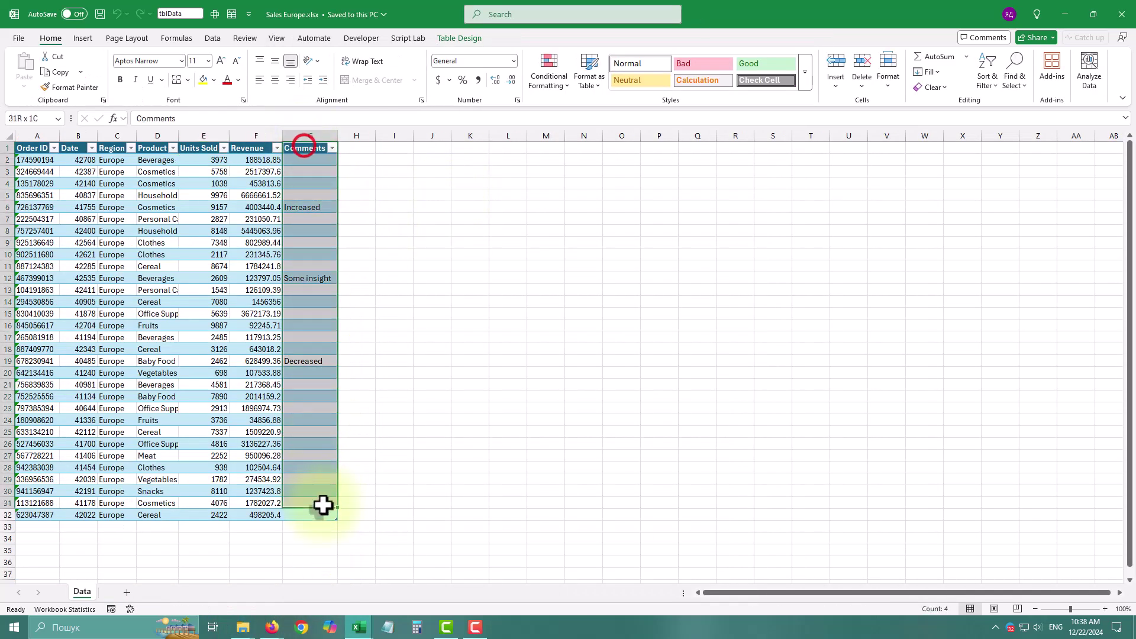
left_click(243, 144)
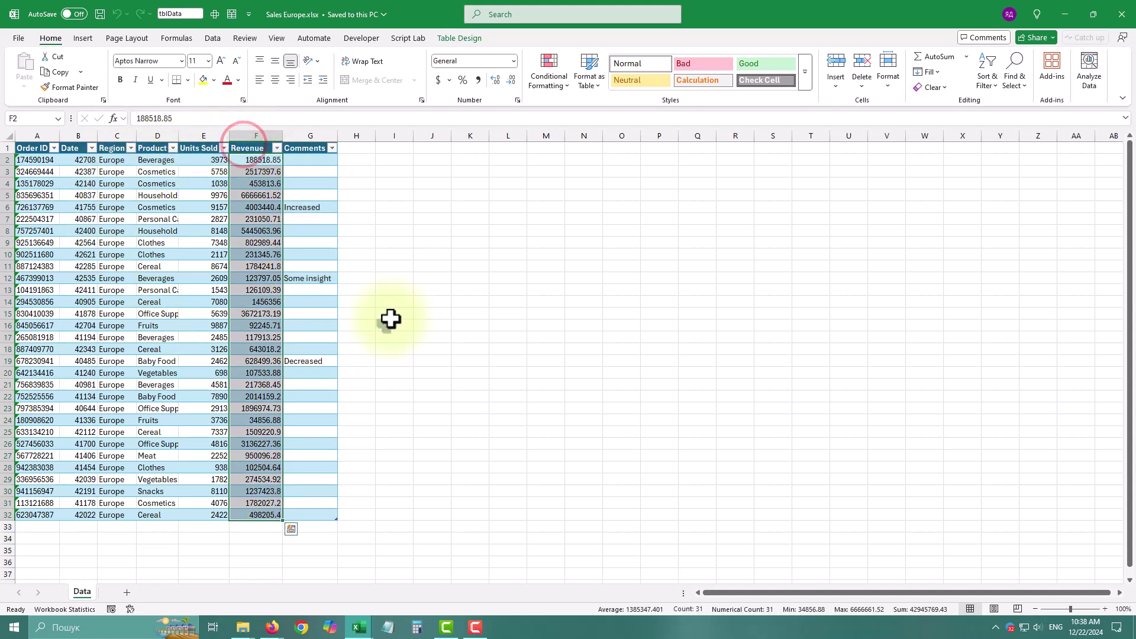
left_click(1121, 18)
- Move Sales Europe.xlsx into the Example Files folder and return to the Missing Field Ignore workbook
left_click(242, 627)
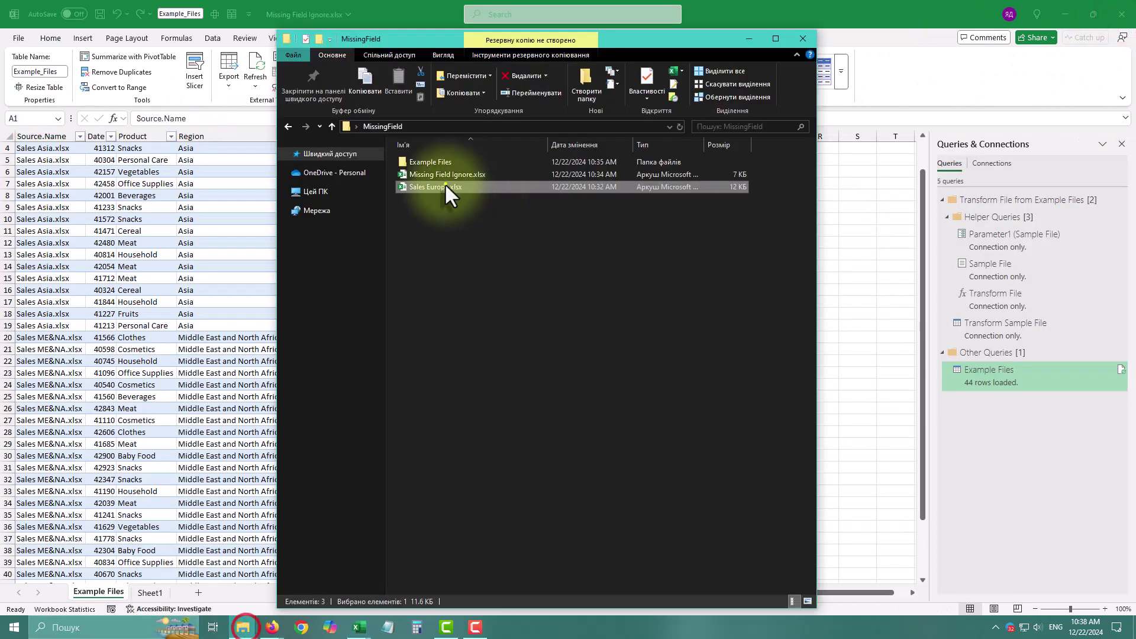
left_click_drag(445, 187, 438, 159)
left_click(500, 204)
left_click(890, 316)
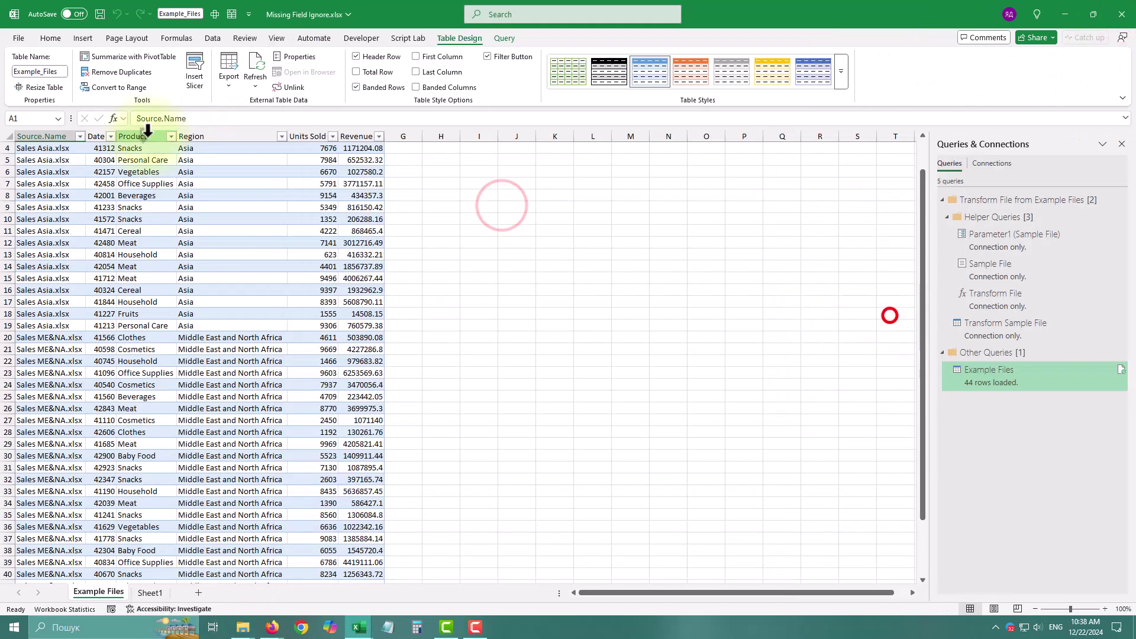
- Refresh All queries and dismiss the missing Total Sales column error
left_click(212, 38)
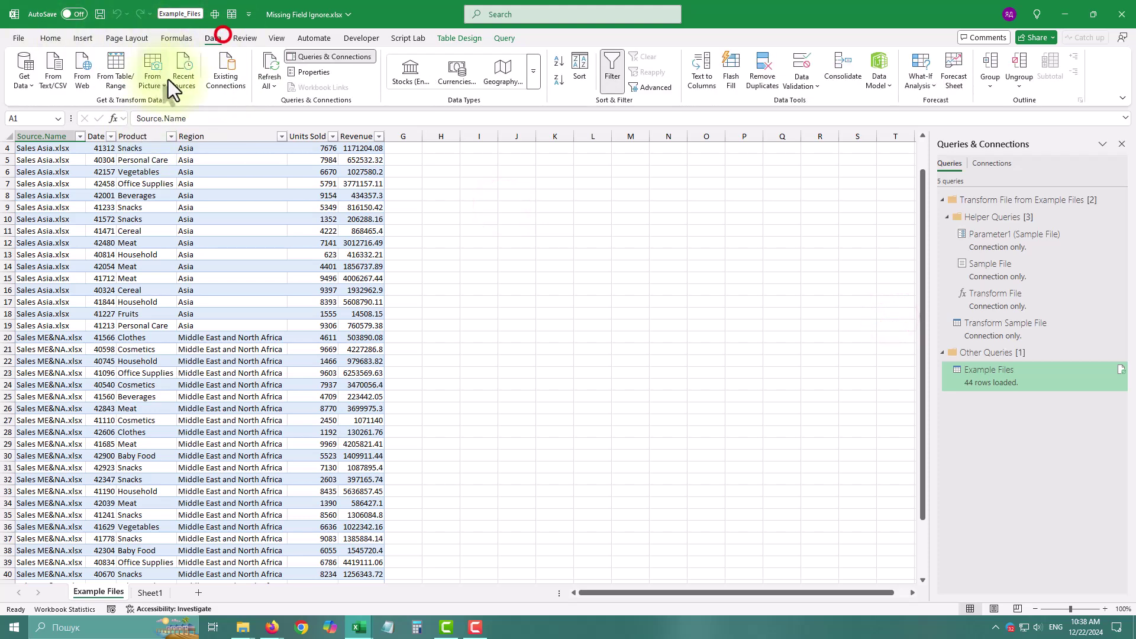
left_click(278, 88)
left_click(286, 101)
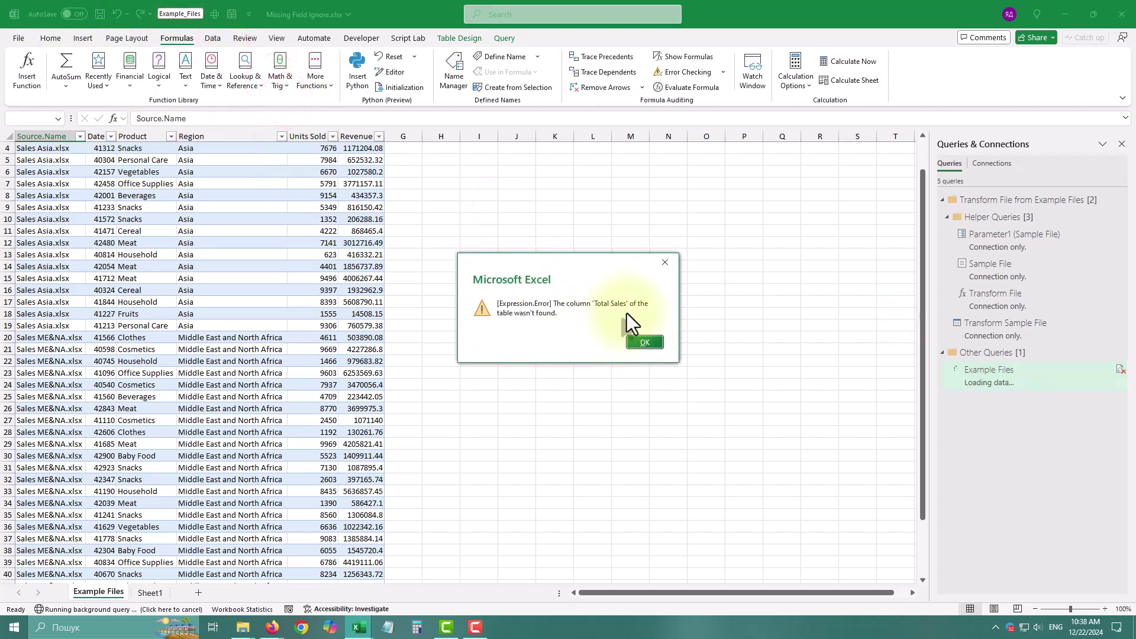
left_click(645, 343)
- Refresh the Example Files preview, read the row 19 Total Sales errors, then select Transform Sample File
double_click(1006, 328)
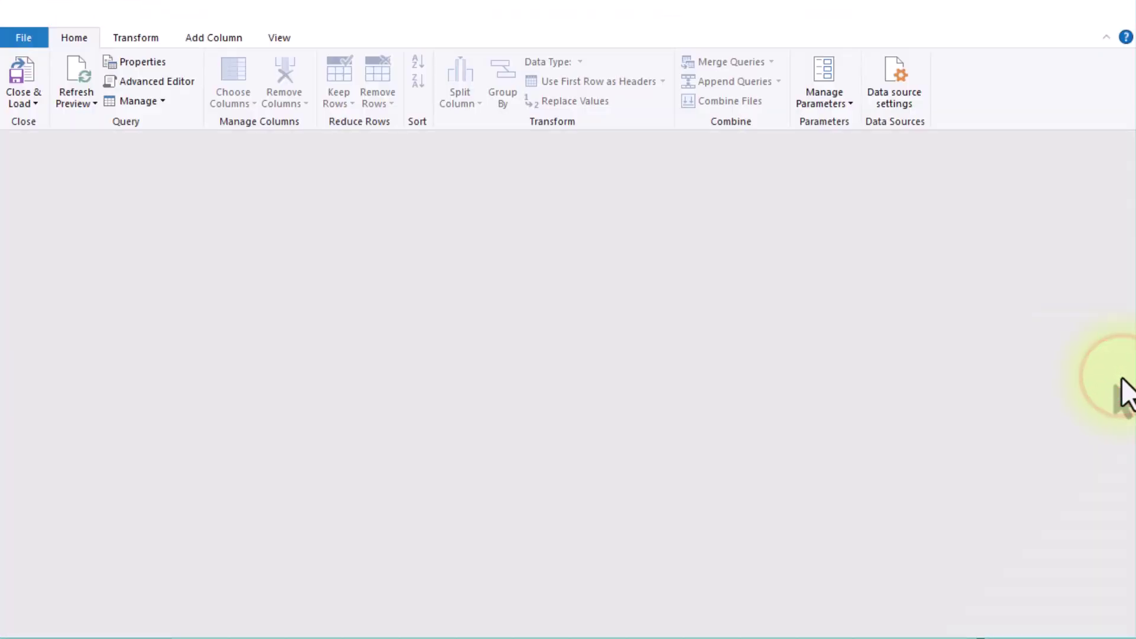
left_click(82, 317)
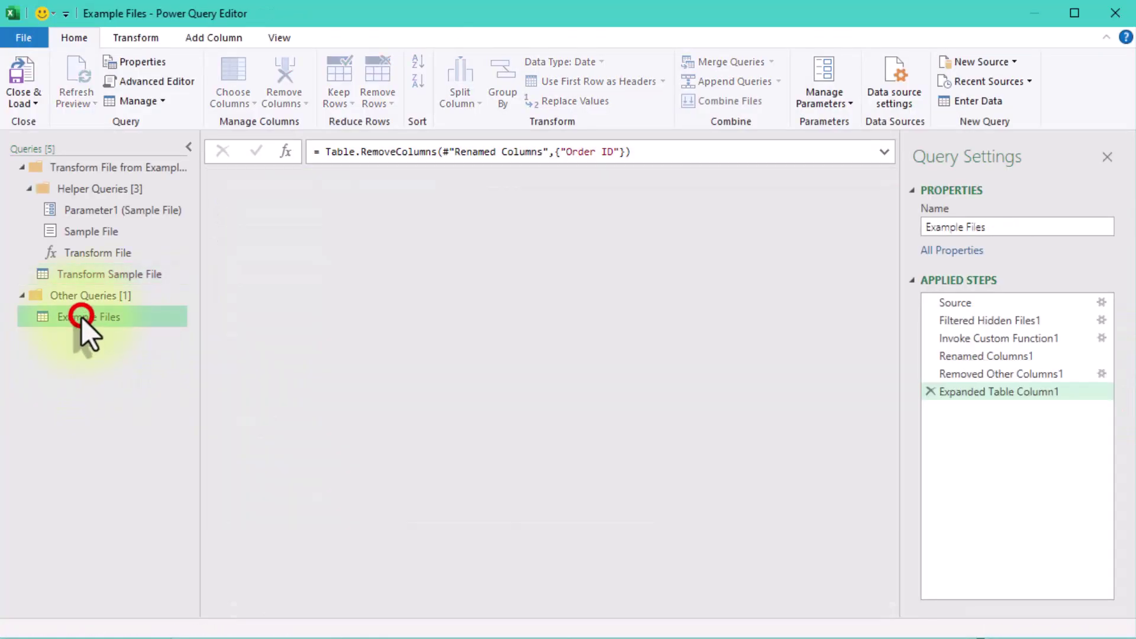
left_click(121, 126)
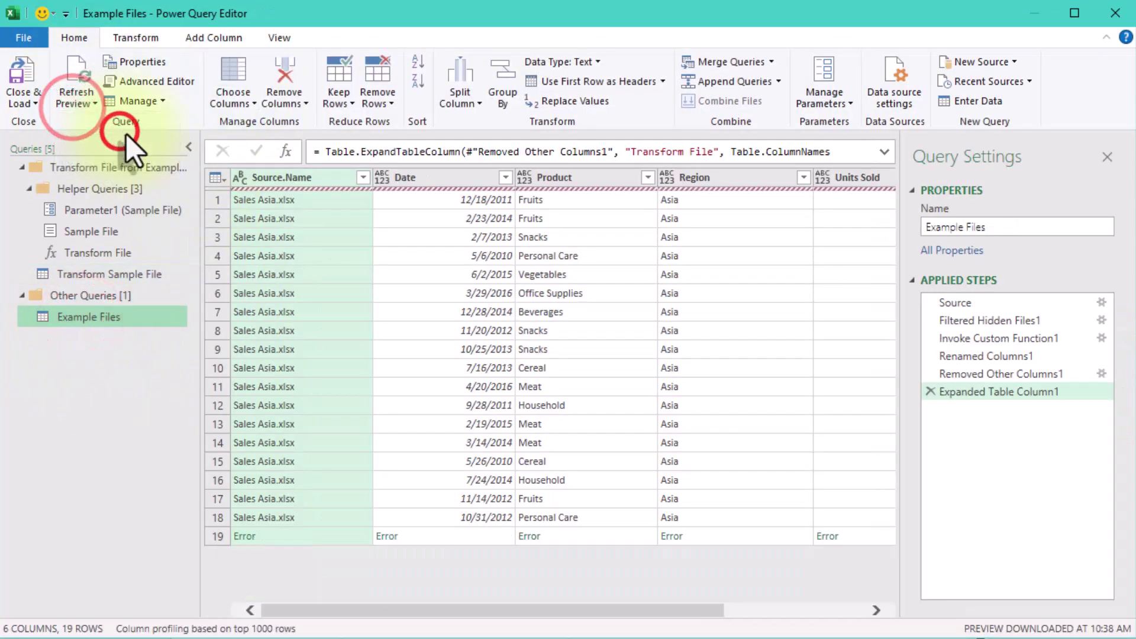
left_click(434, 534)
left_click(618, 488)
left_click(725, 486)
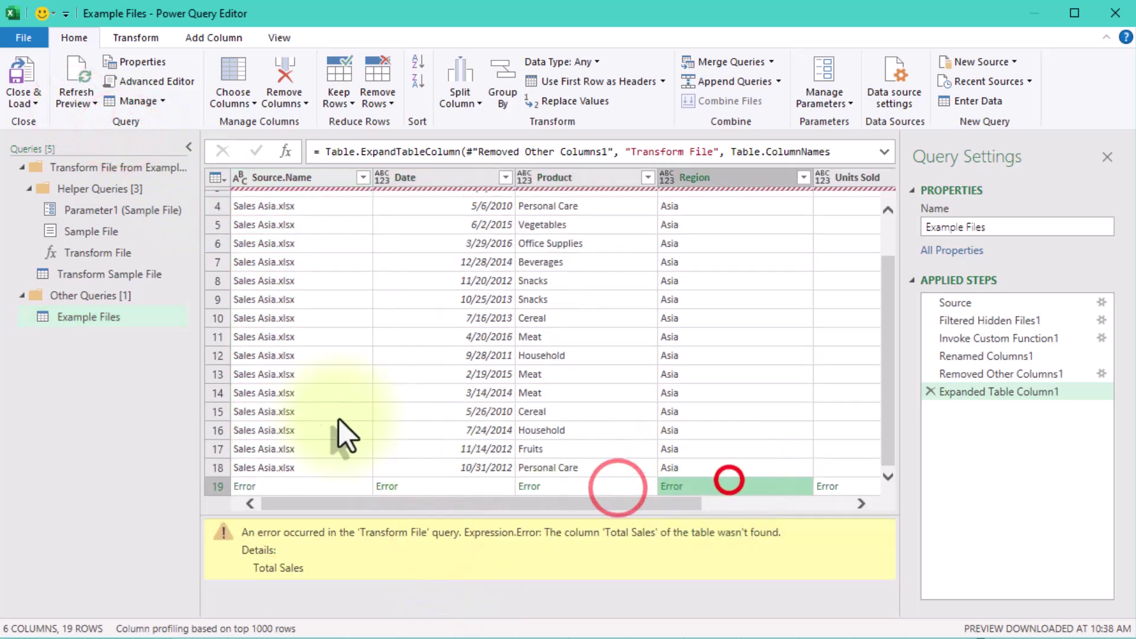
left_click(110, 274)
- Append MissingField.Ignore to the Reordered Columns step's formula in the expanded formula bar
left_click(1008, 356)
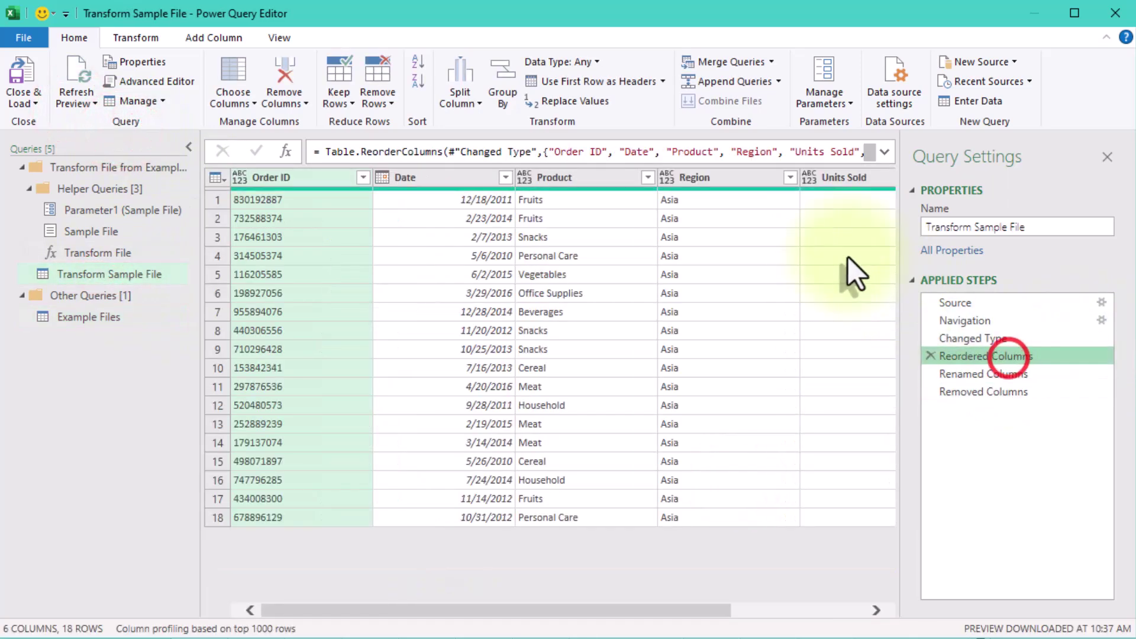
left_click(884, 152)
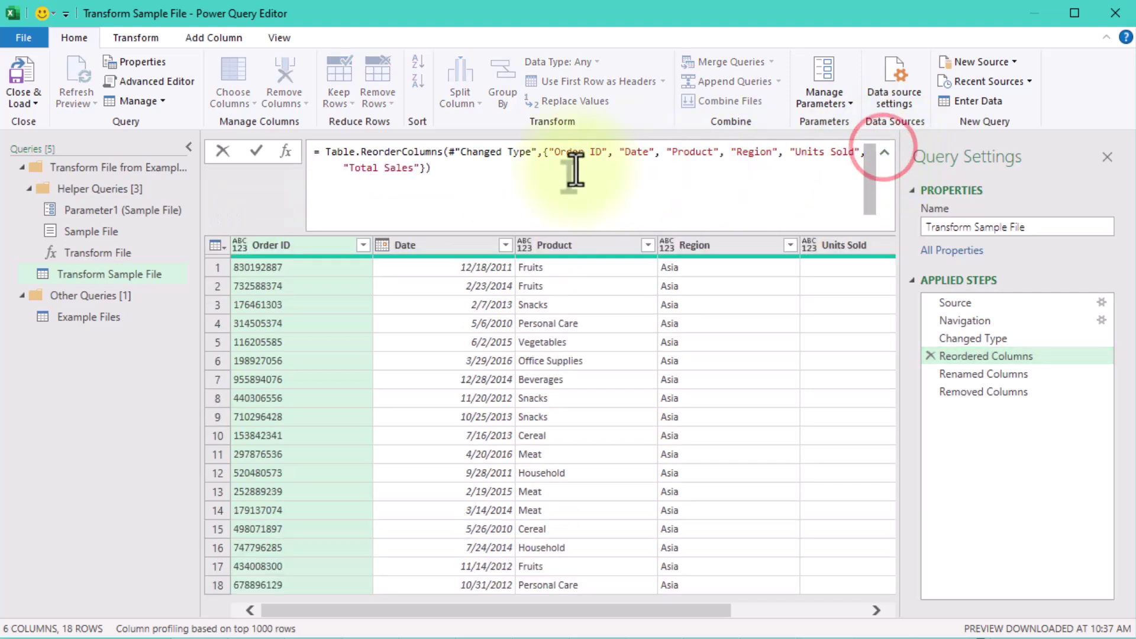
left_click(189, 147)
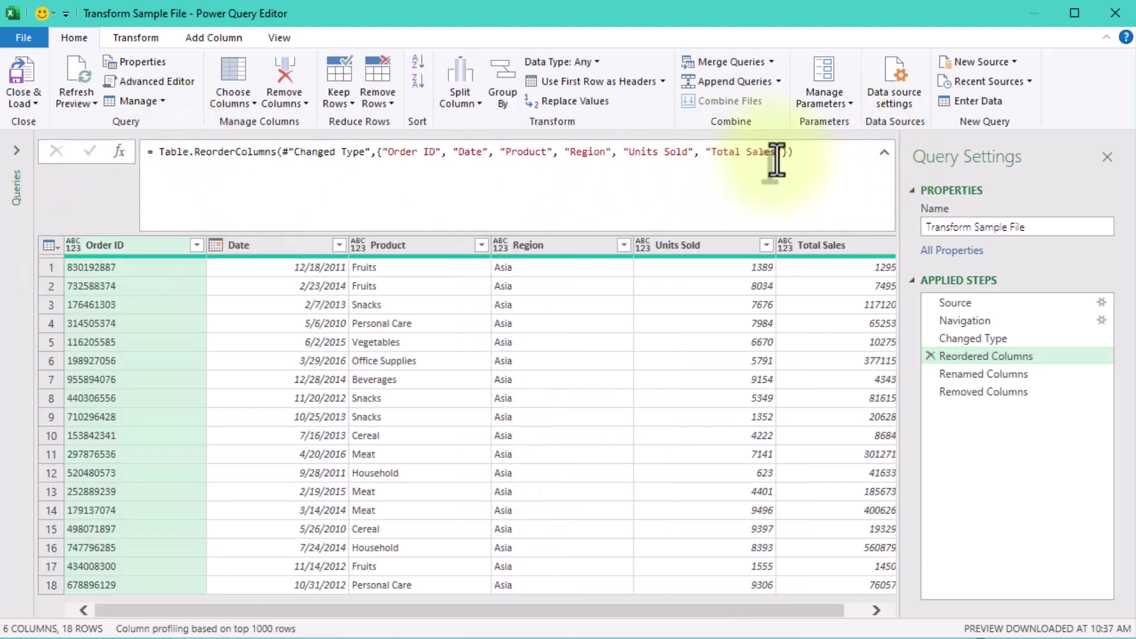
left_click(789, 152)
type(",")
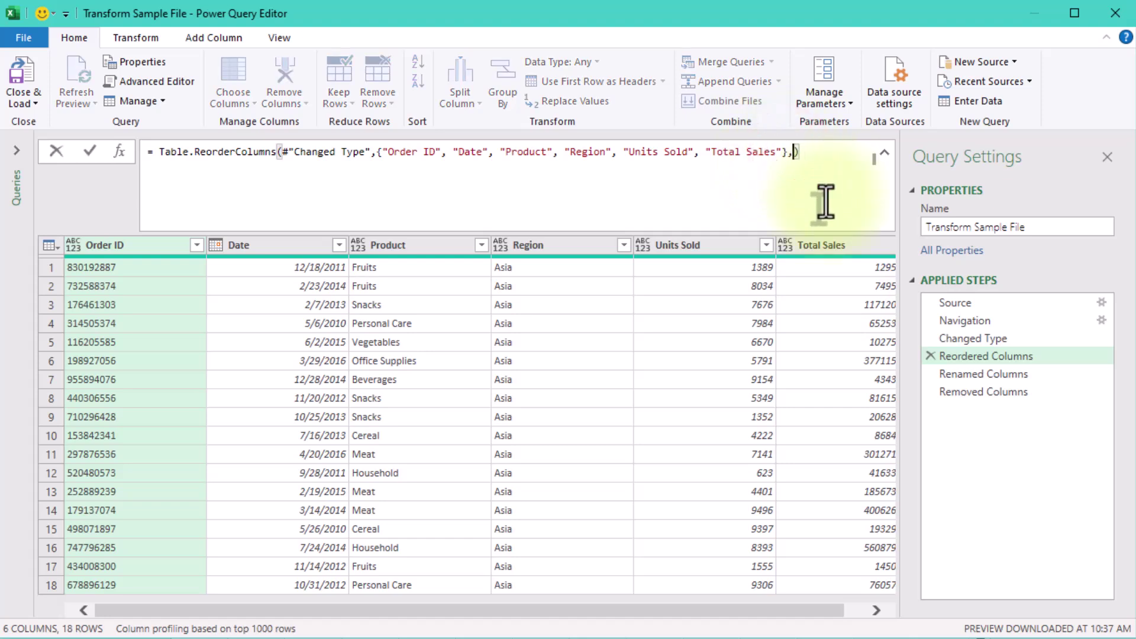
type(" M")
key("Down")
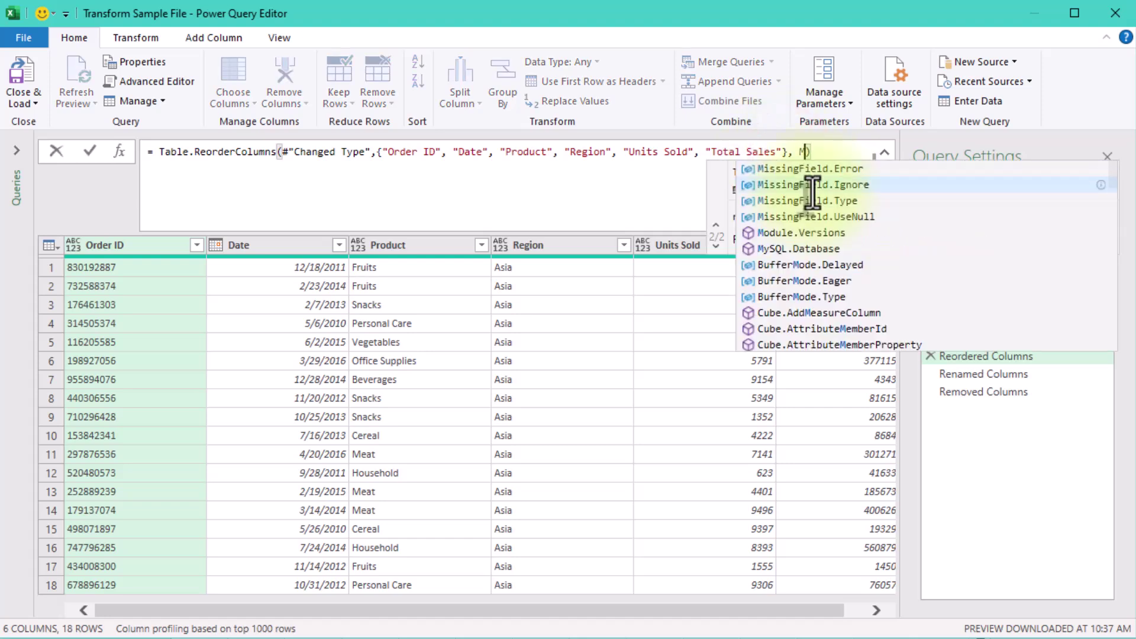
key("Tab")
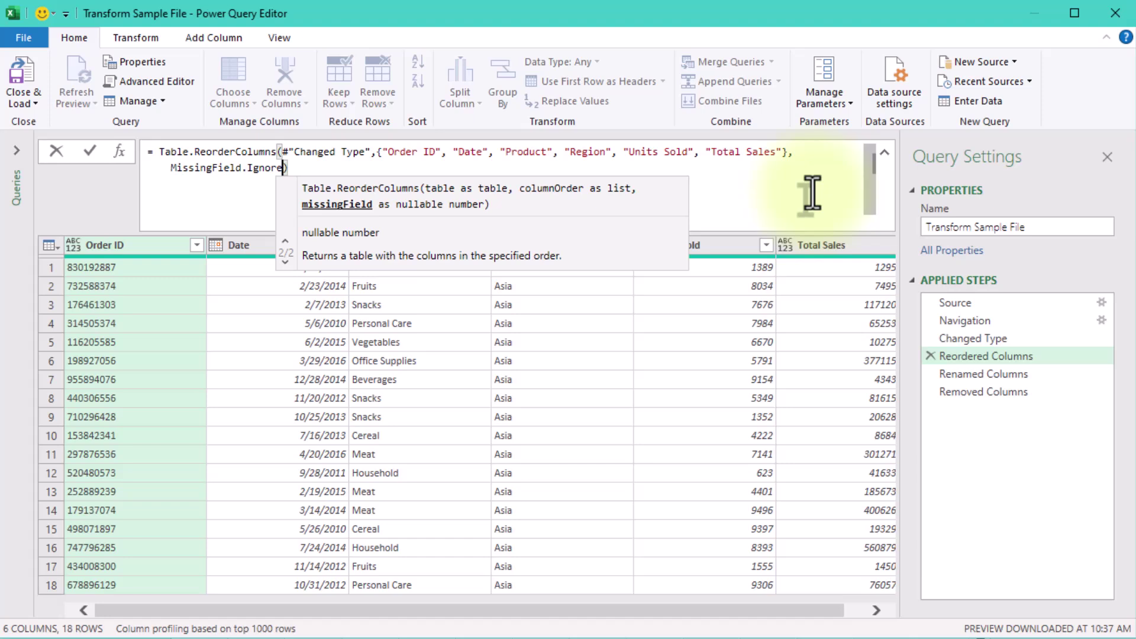
left_click(1059, 432)
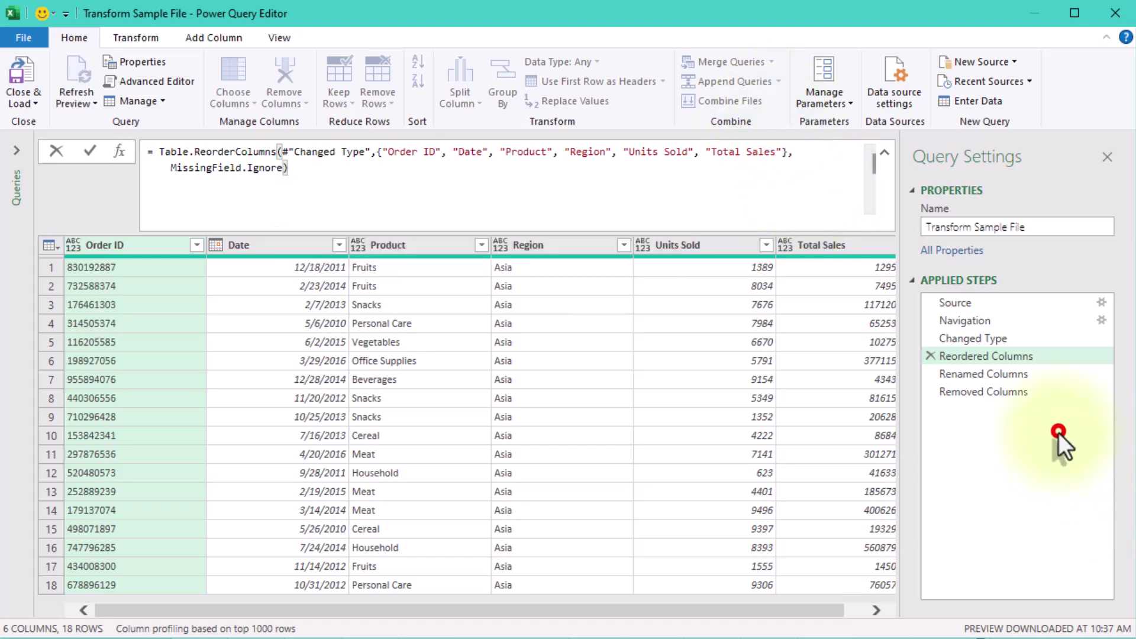
- Add MissingField.Ignore at the end of the Renamed Columns step's Table.RenameColumns formula
left_click(995, 374)
left_click(566, 152)
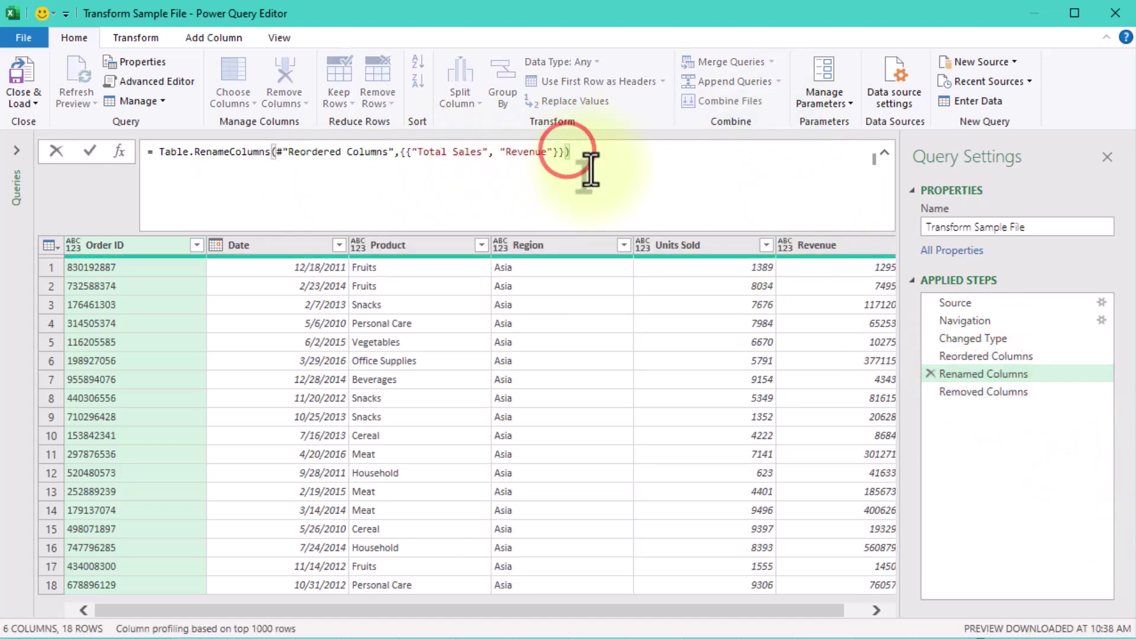
type(",")
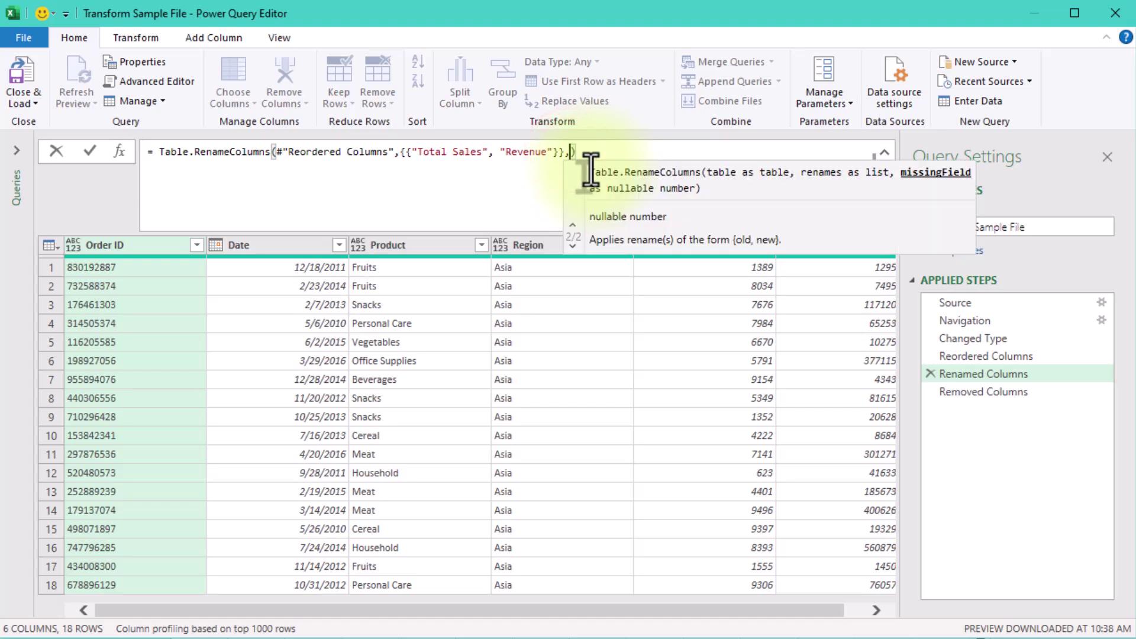
type("M")
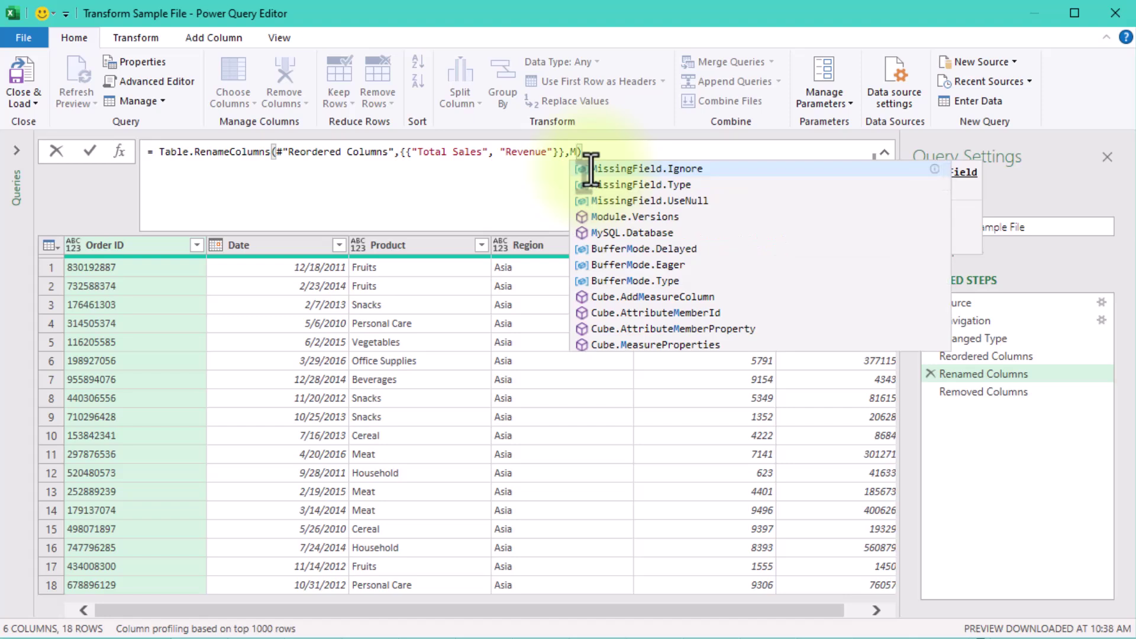
key("Down")
key("Up")
key("Tab")
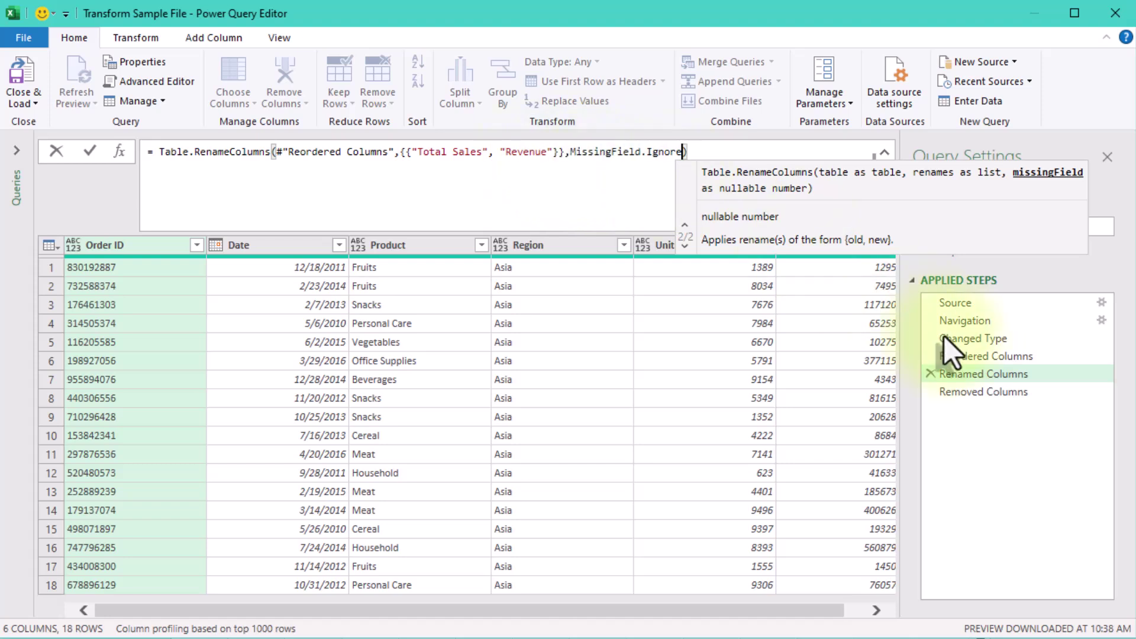
left_click(1049, 482)
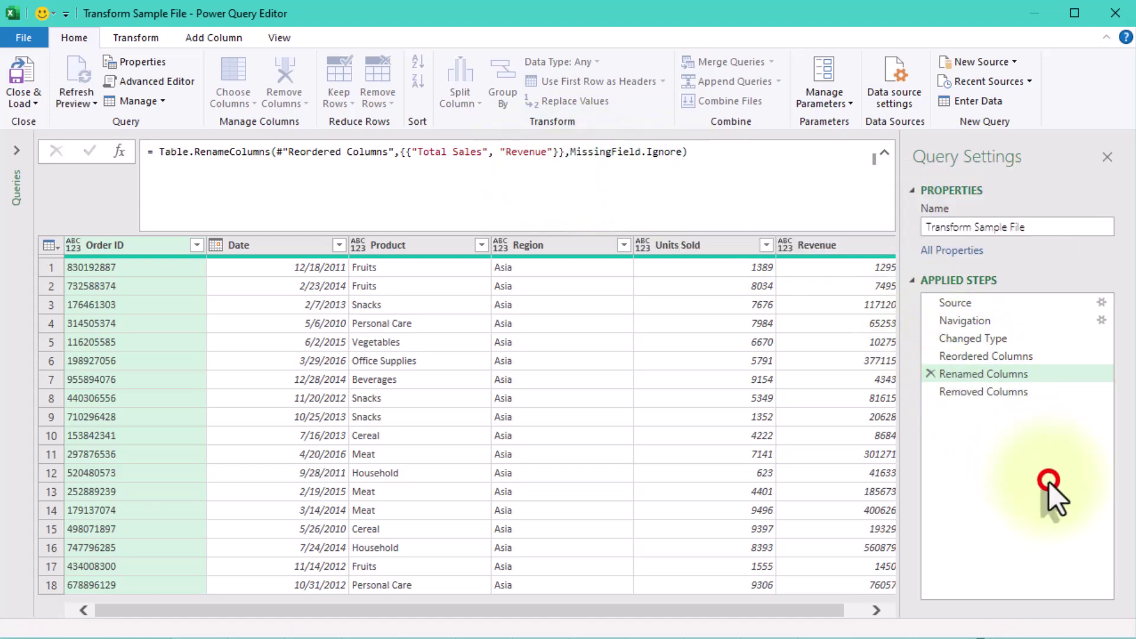
- Add MissingField.Ignore inside the Removed Columns step's Table.RemoveColumns formula
left_click(975, 393)
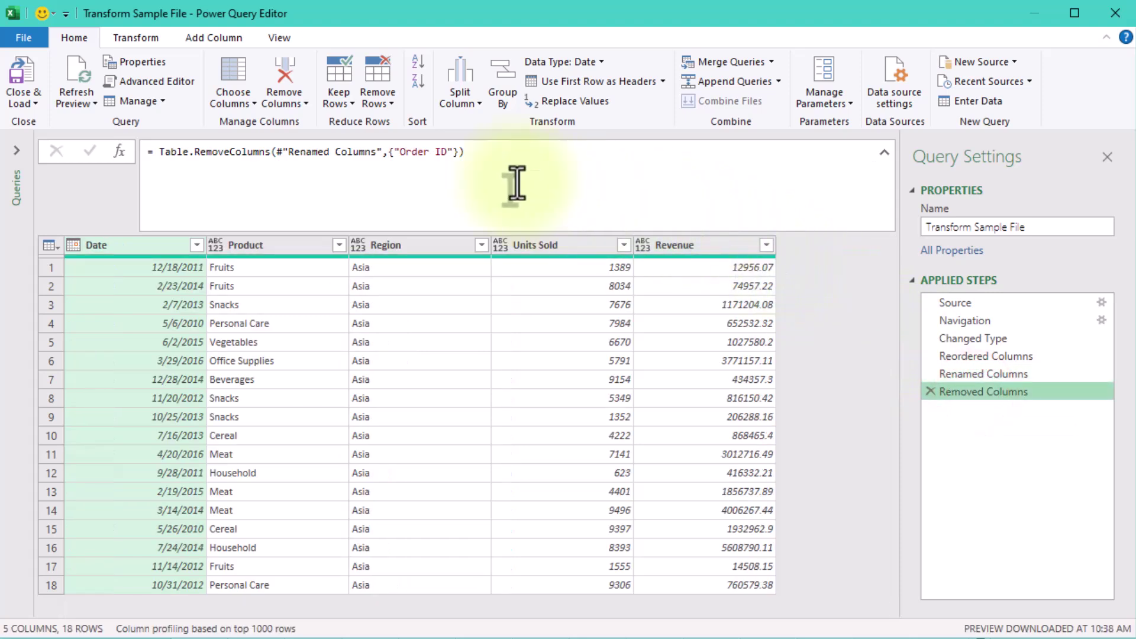
left_click(467, 155)
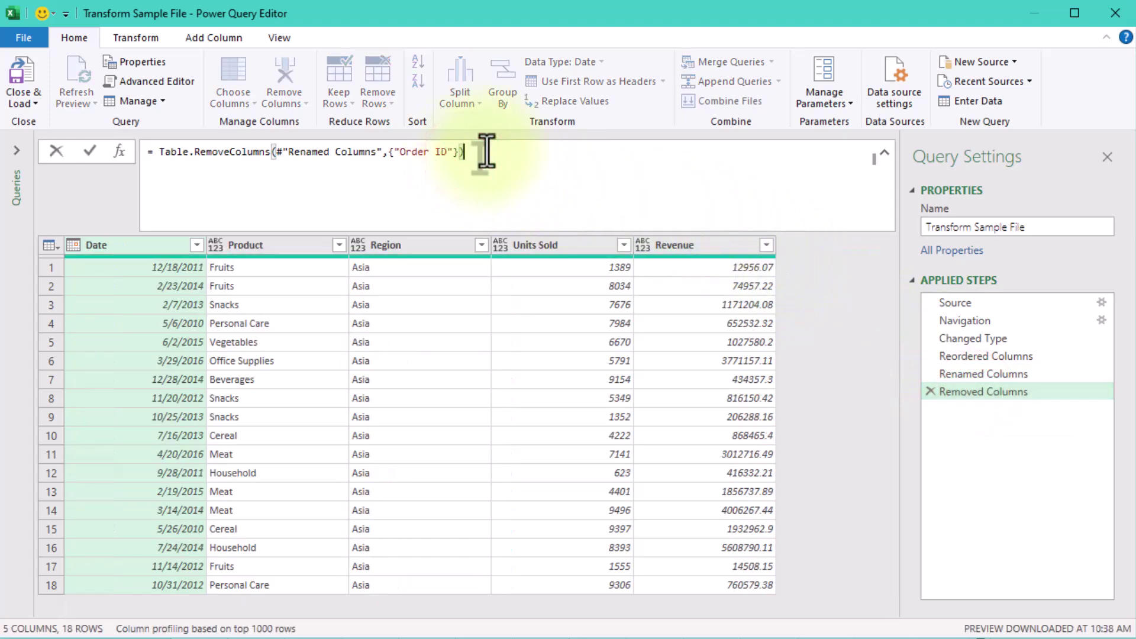
type("l")
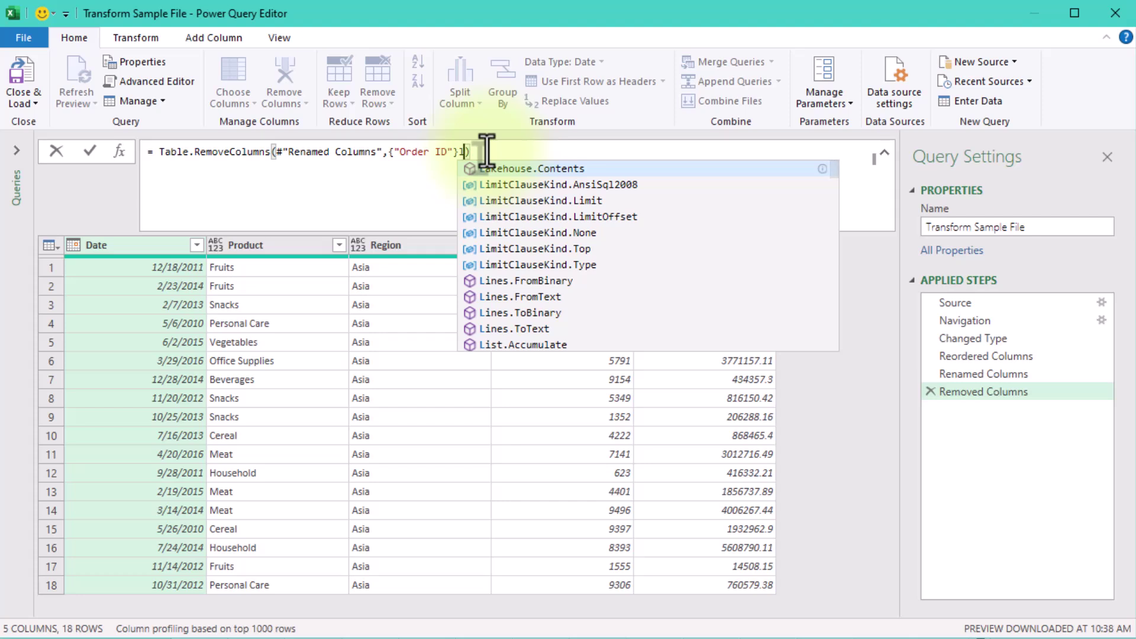
key("BackSpace")
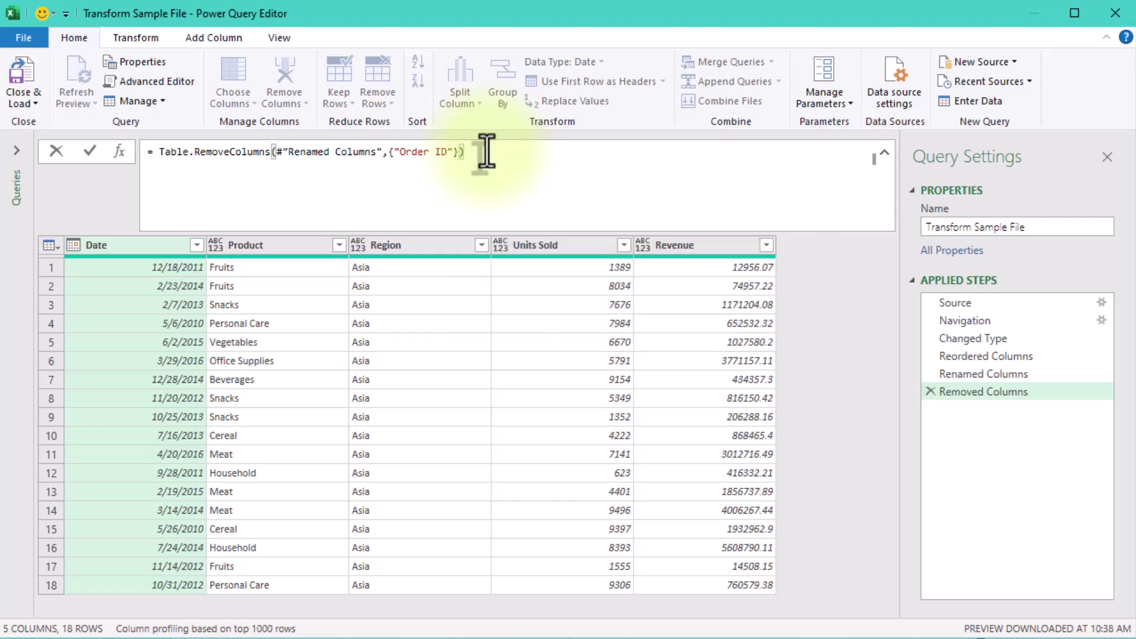
type(", ")
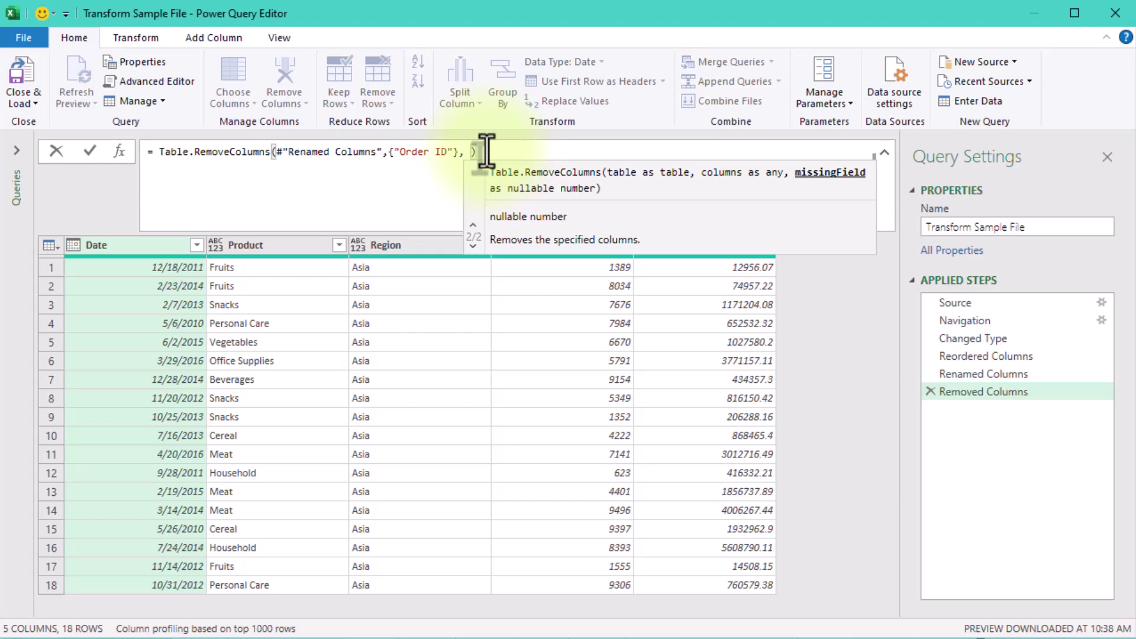
type("m")
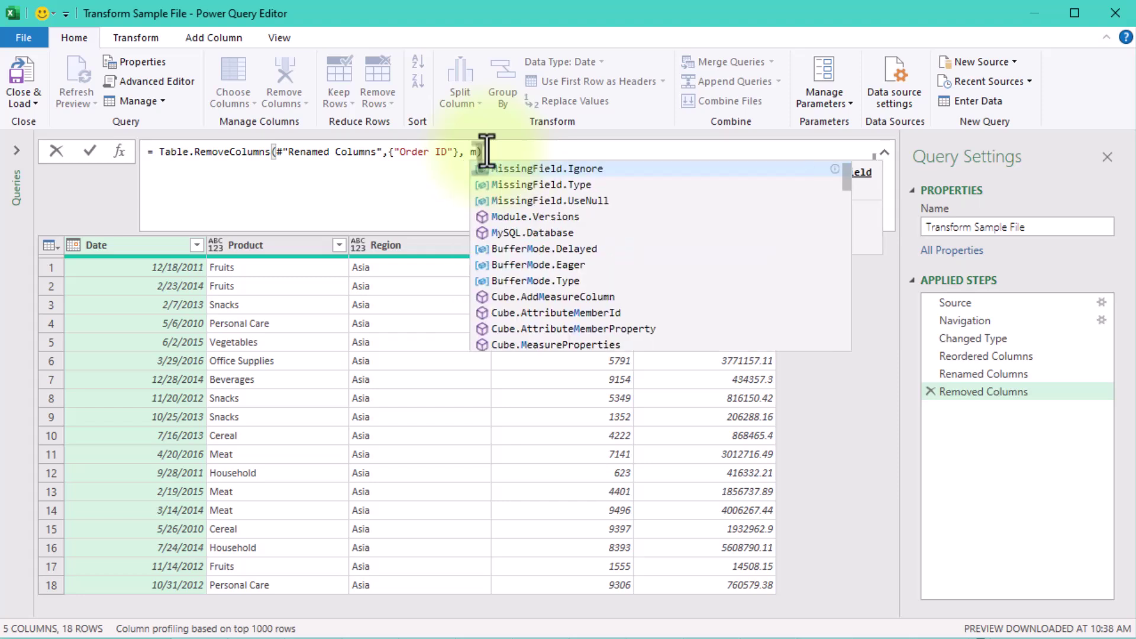
key("Tab")
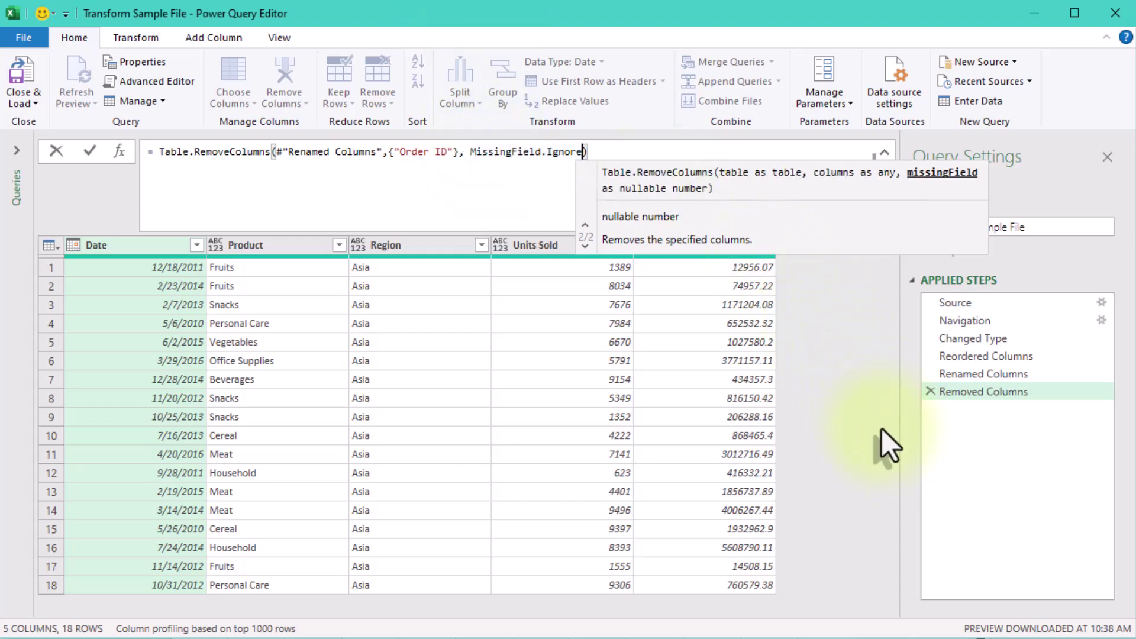
left_click(850, 413)
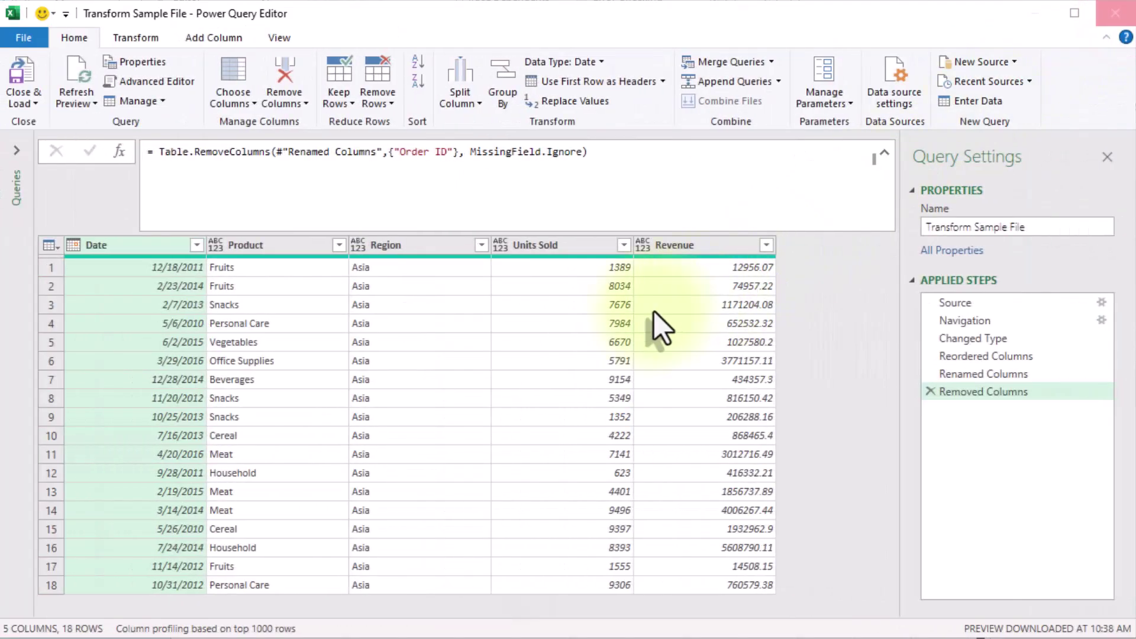
- Choose Keep so the edited queries are saved as the editor closes
left_click(467, 389)
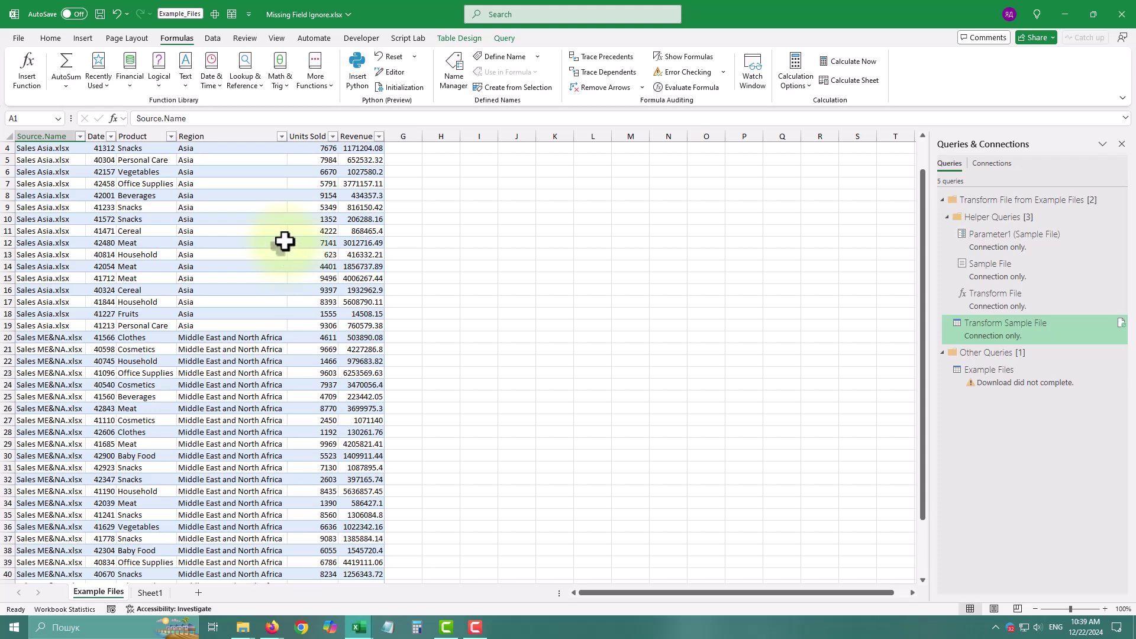
- Refresh all queries in the workbook with Refresh All
left_click(217, 41)
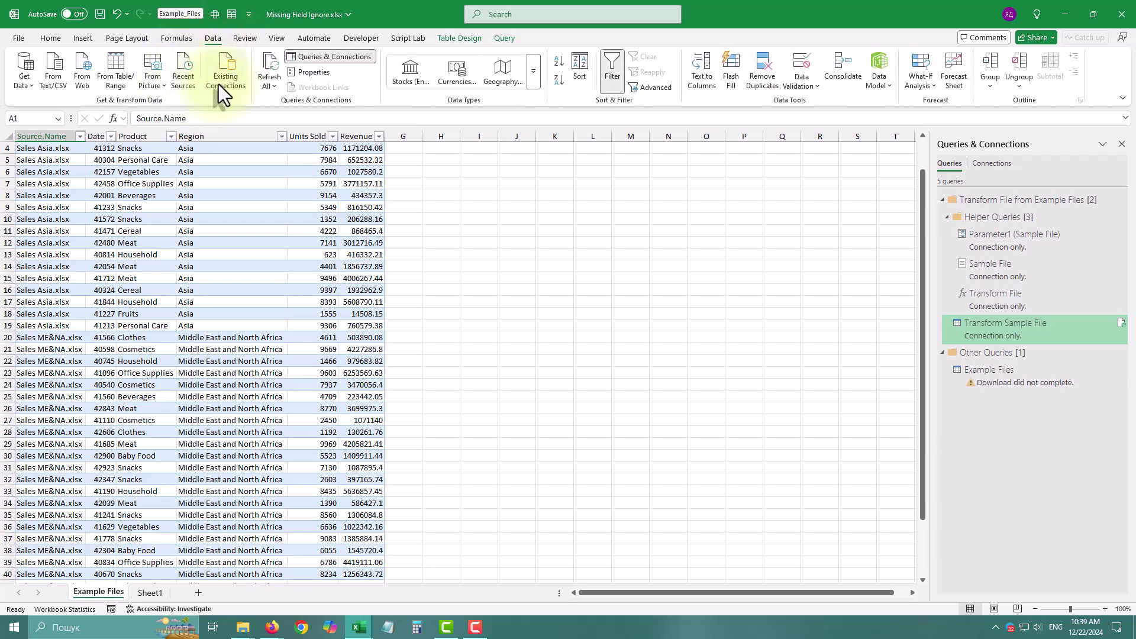
left_click(273, 83)
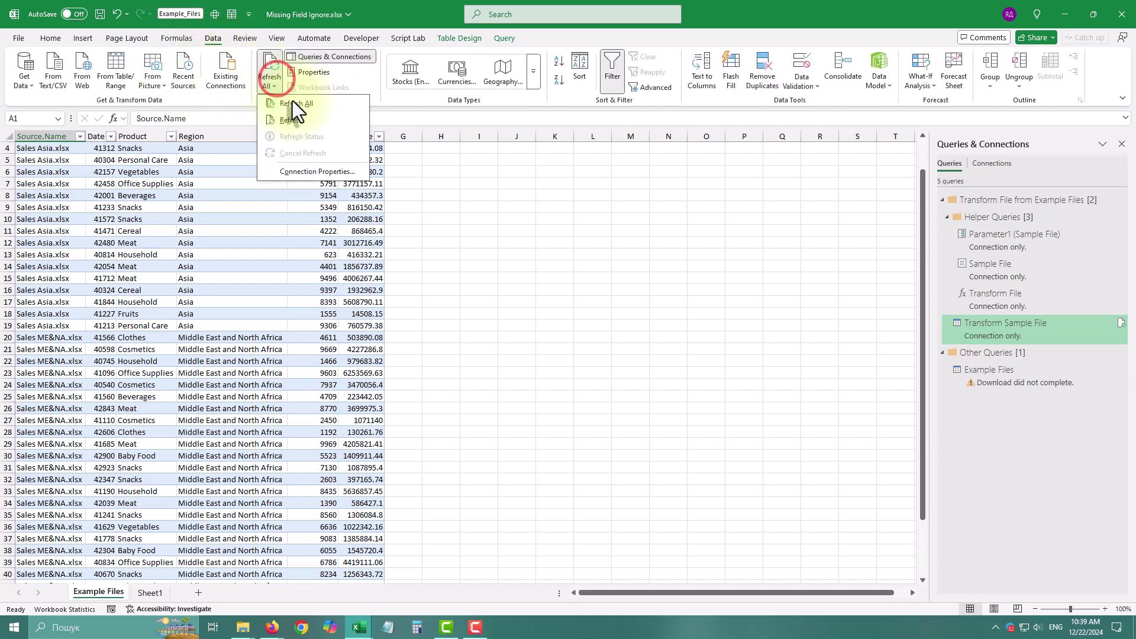
left_click(296, 108)
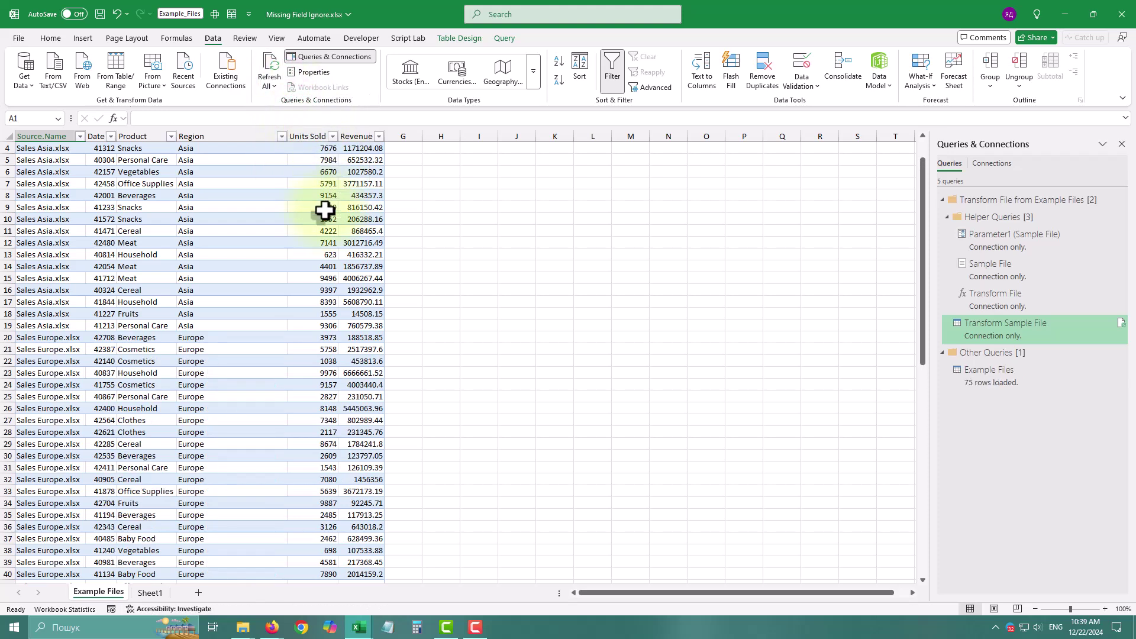
- Scroll the Example Files table to confirm all 75 rows load, including Sales Europe rows without errors
scroll(240, 246, "down", 3)
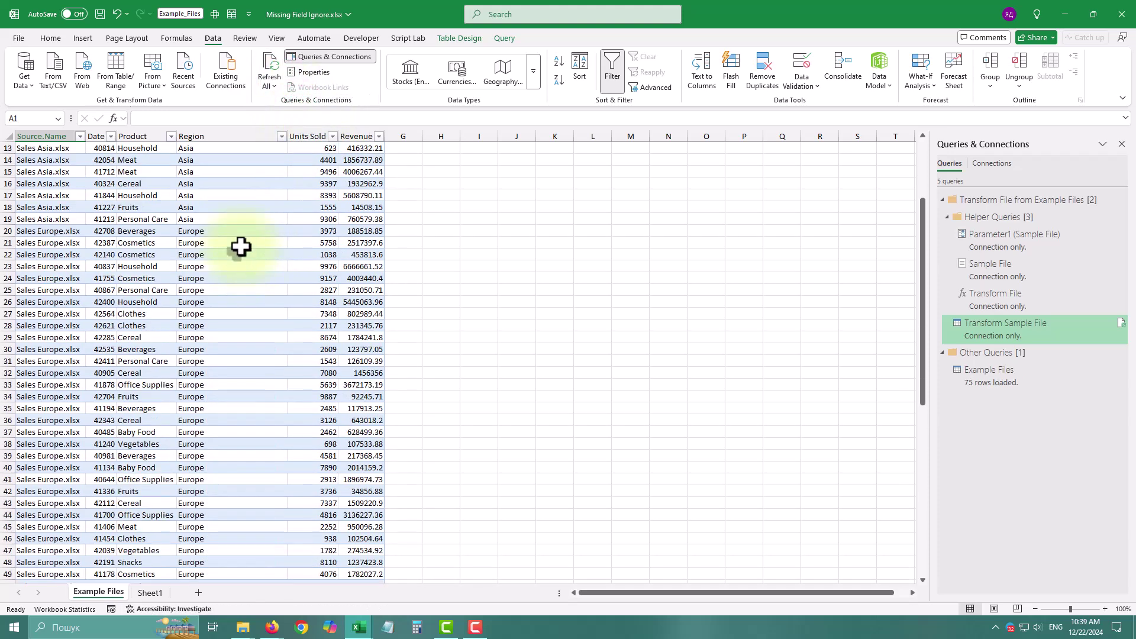
left_click(275, 239)
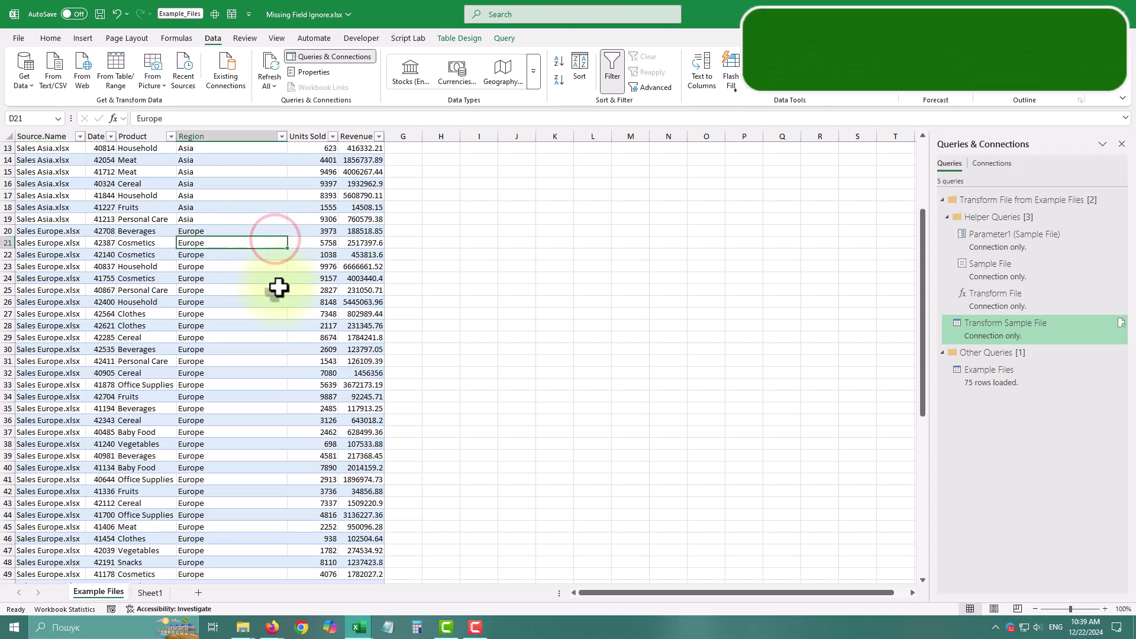
scroll(277, 261, "down", 5)
scroll(278, 290, "down", 1)
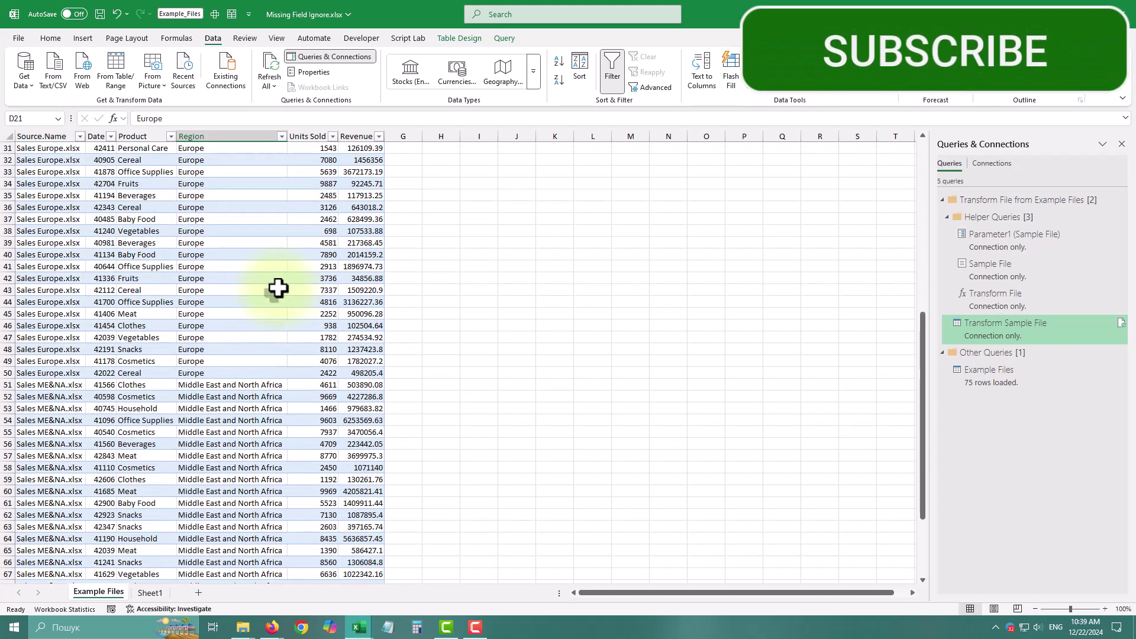
scroll(275, 287, "down", 4)
scroll(269, 286, "up", 9)
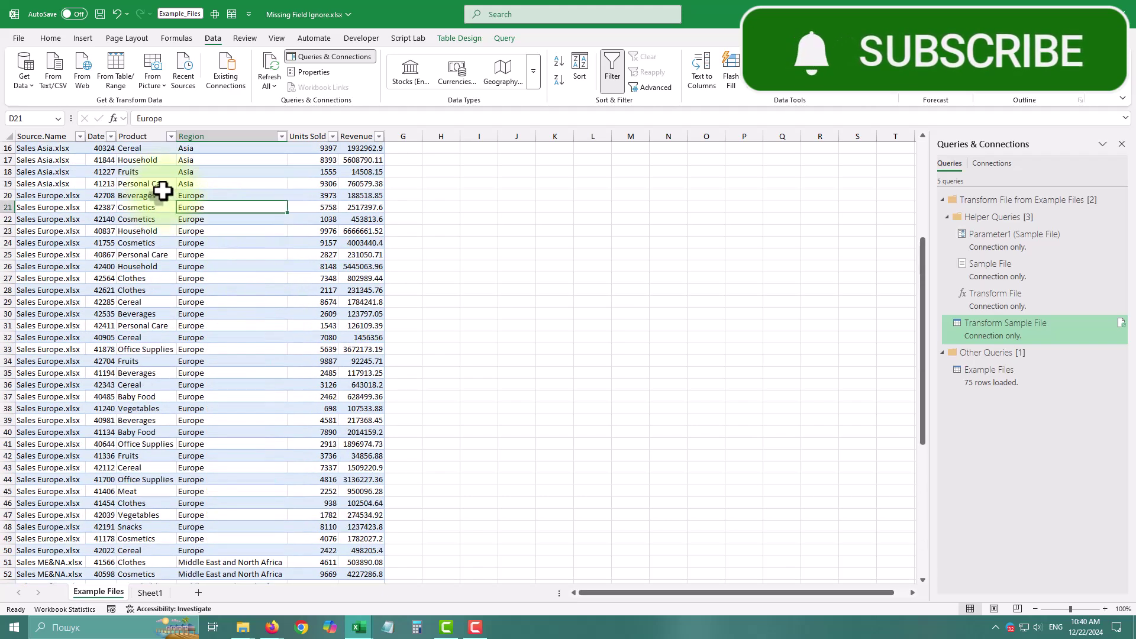